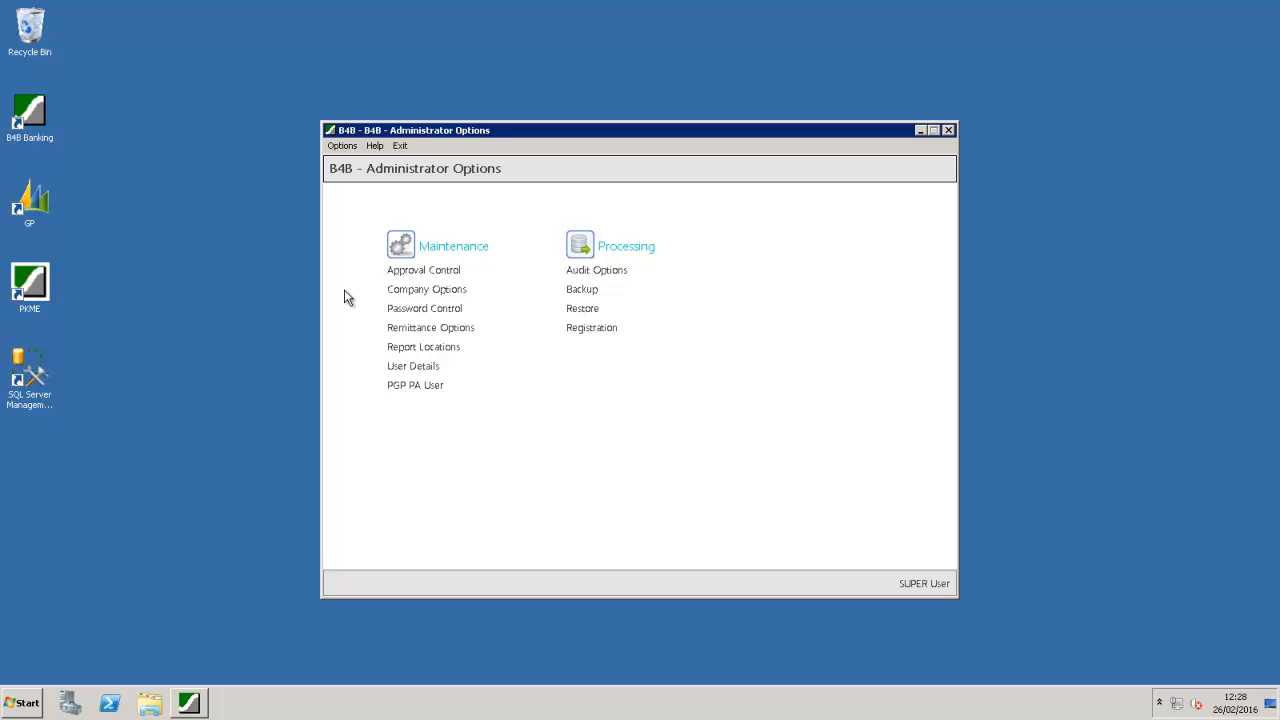
Step: Show the User Details list and view the ADMIN user's definition, then close it
left_click(405, 366)
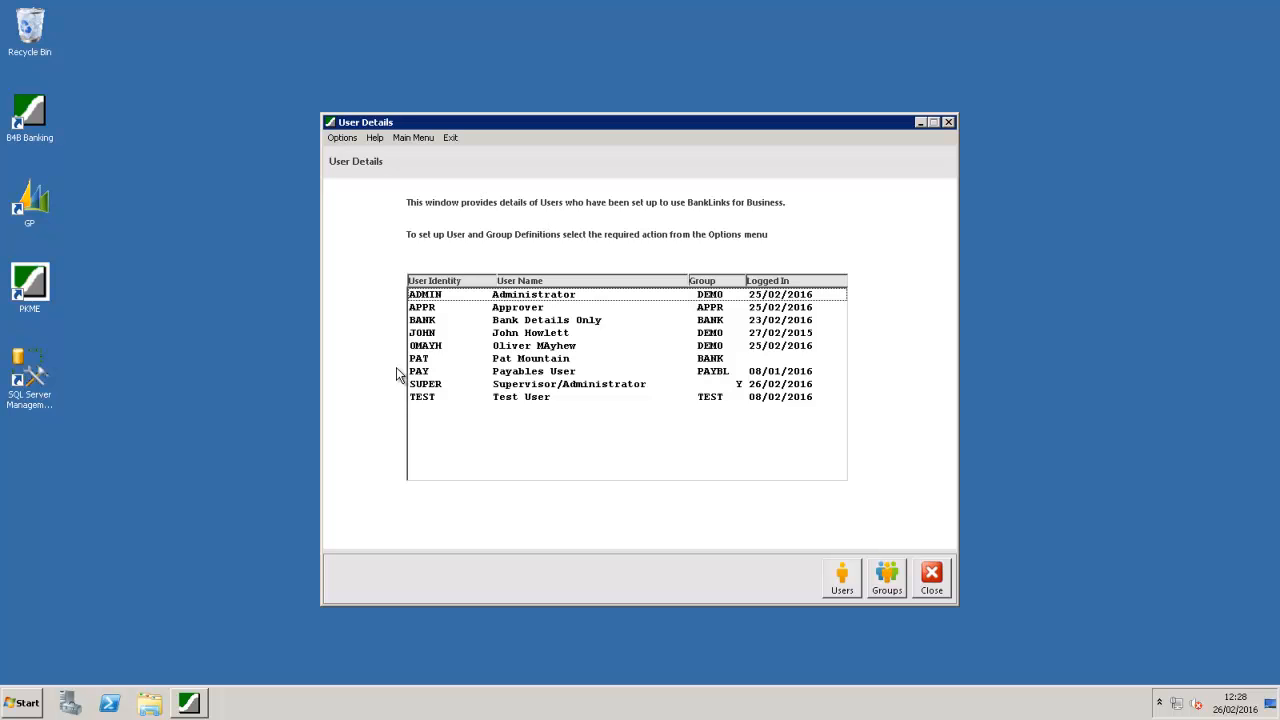
double_click(424, 296)
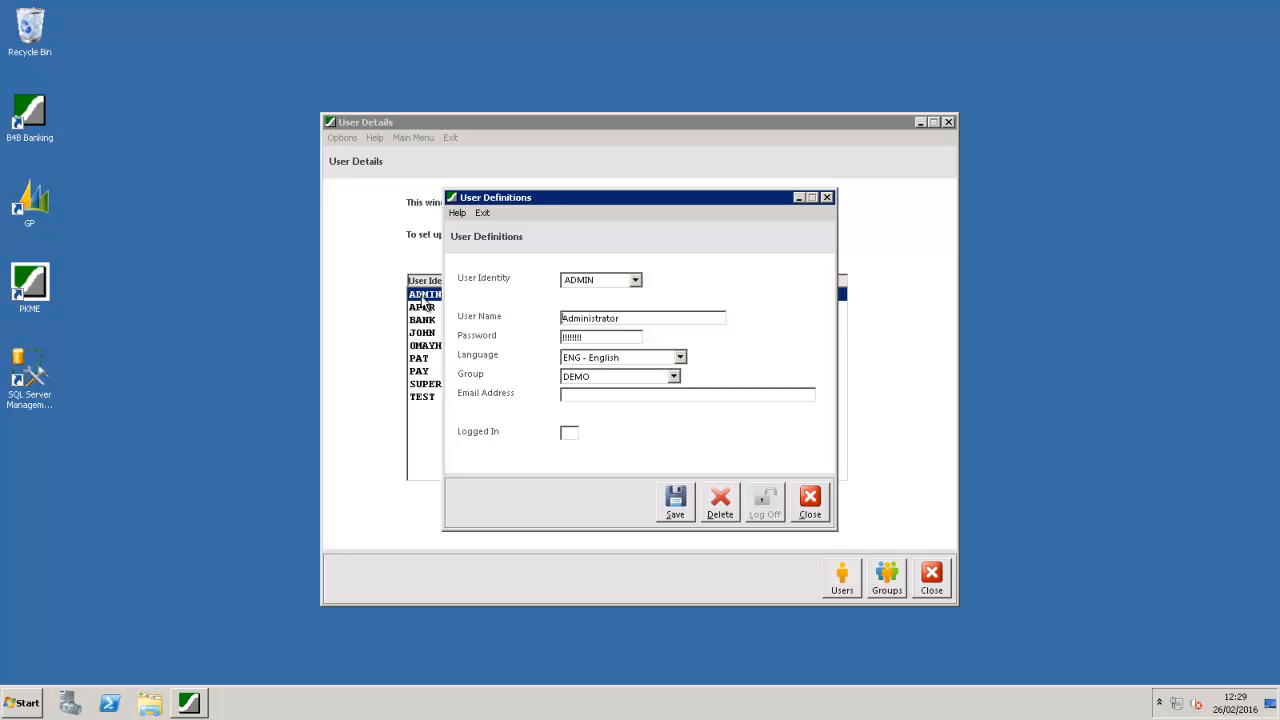
left_click(808, 500)
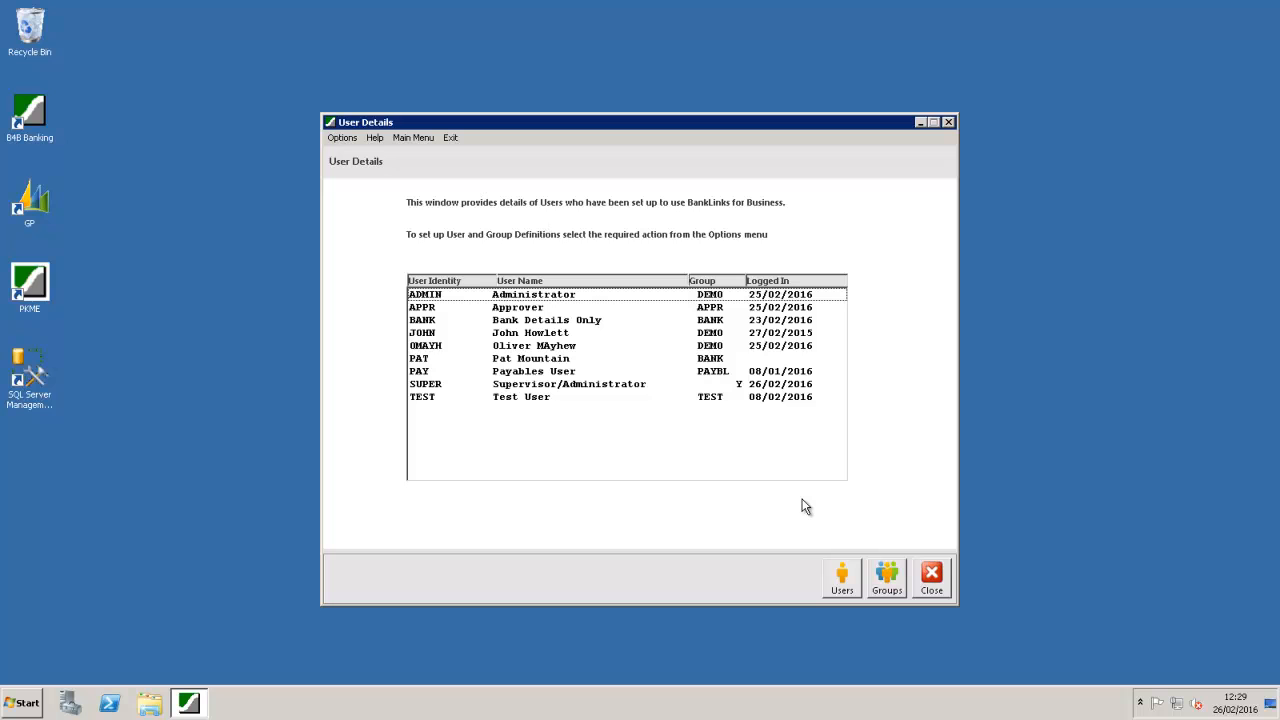
Step: Load Group Definitions for the DEMO group with company TWO - Fabrikam, Inc. selected
left_click(880, 578)
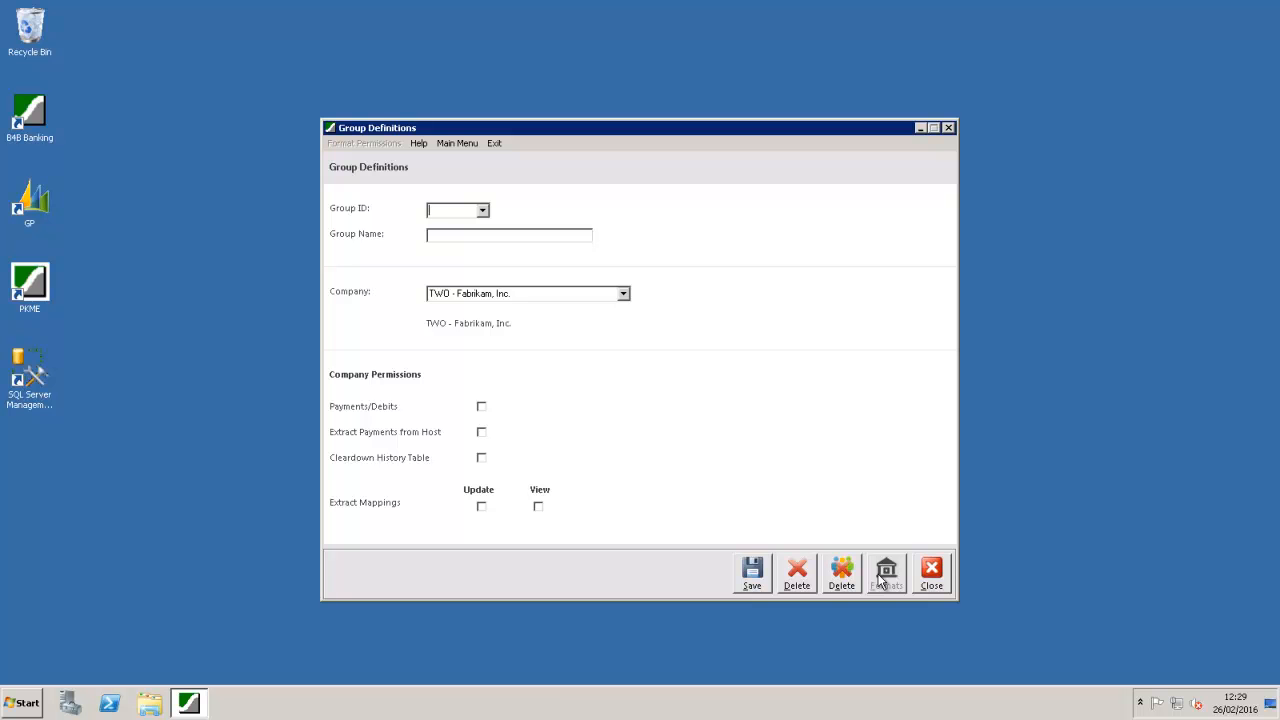
left_click(483, 211)
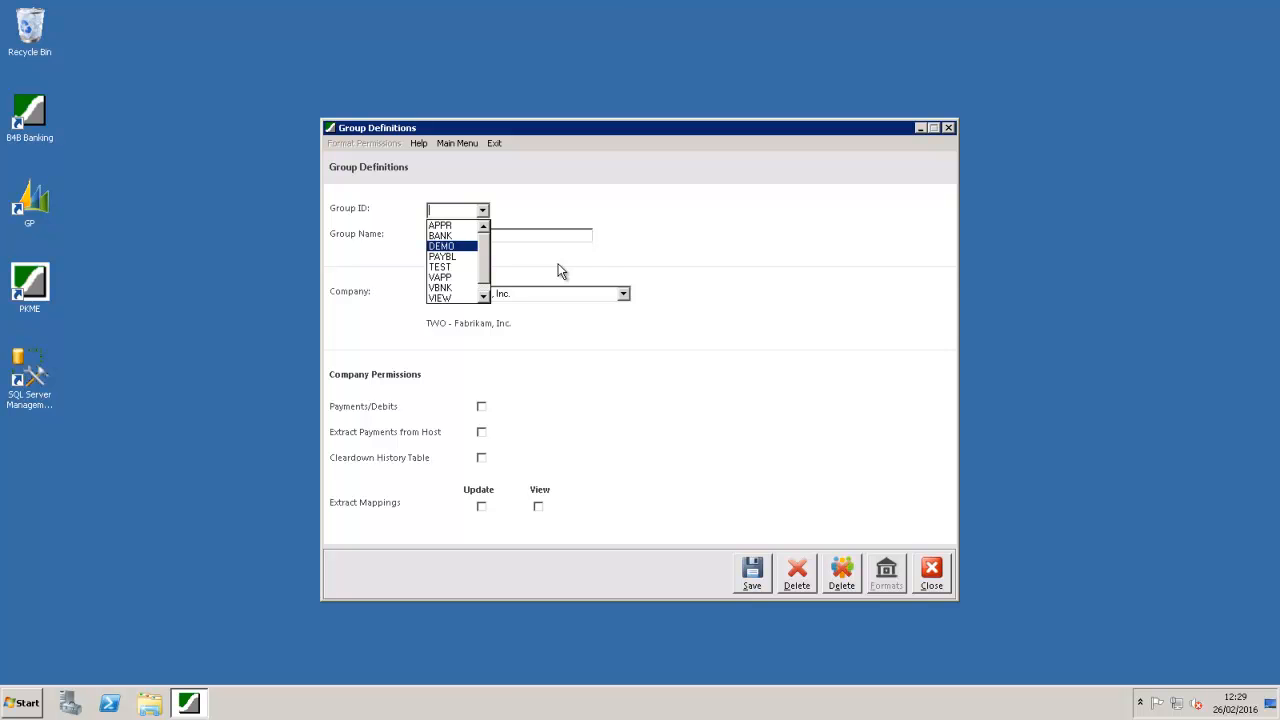
left_click(453, 246)
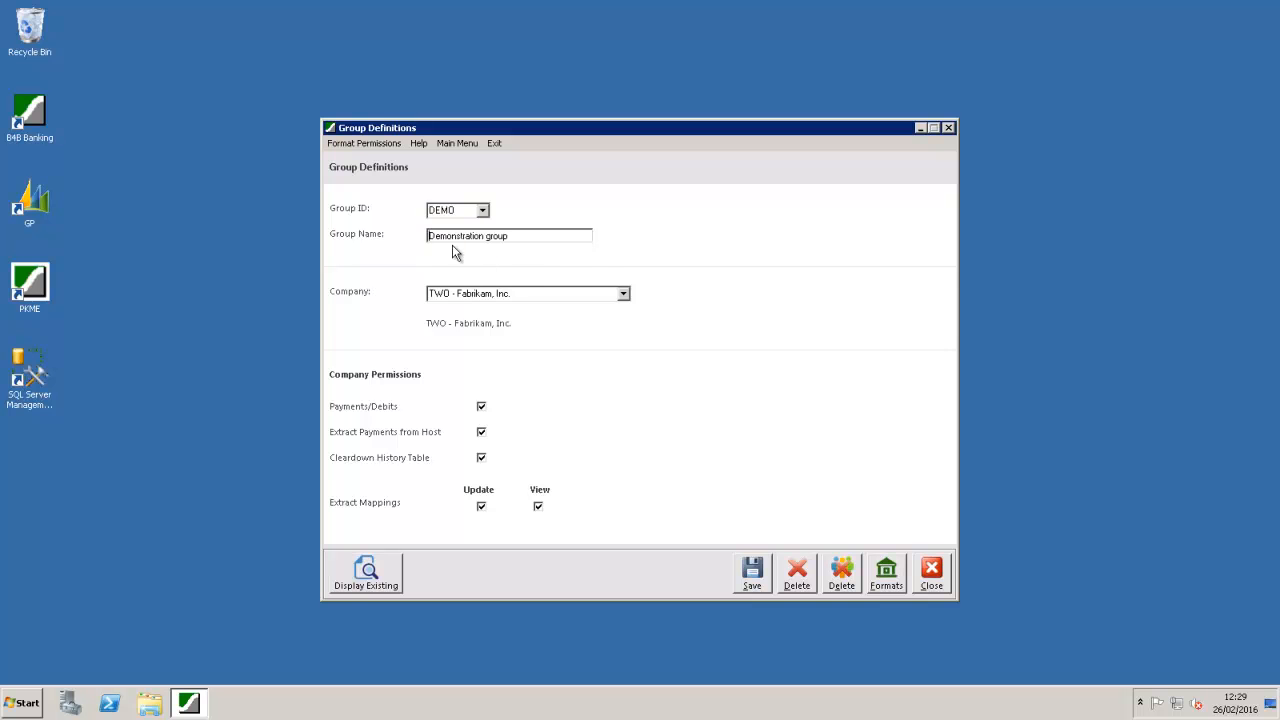
left_click(623, 294)
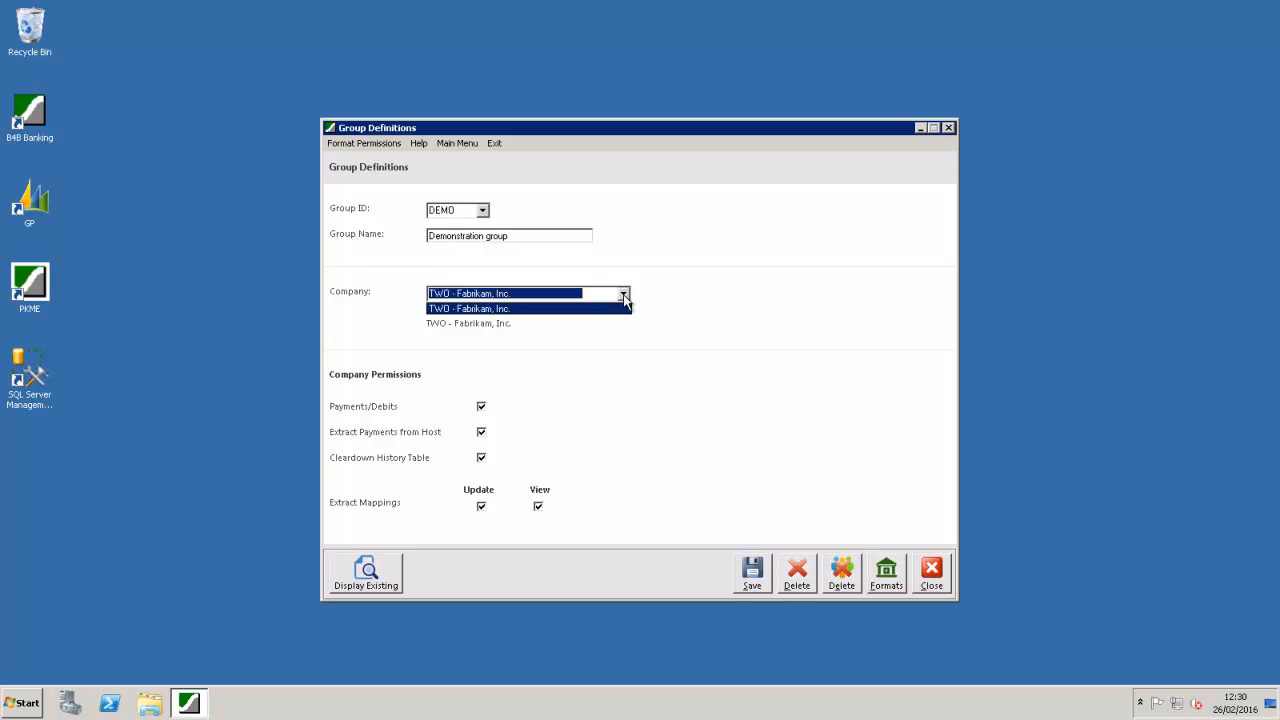
left_click(624, 296)
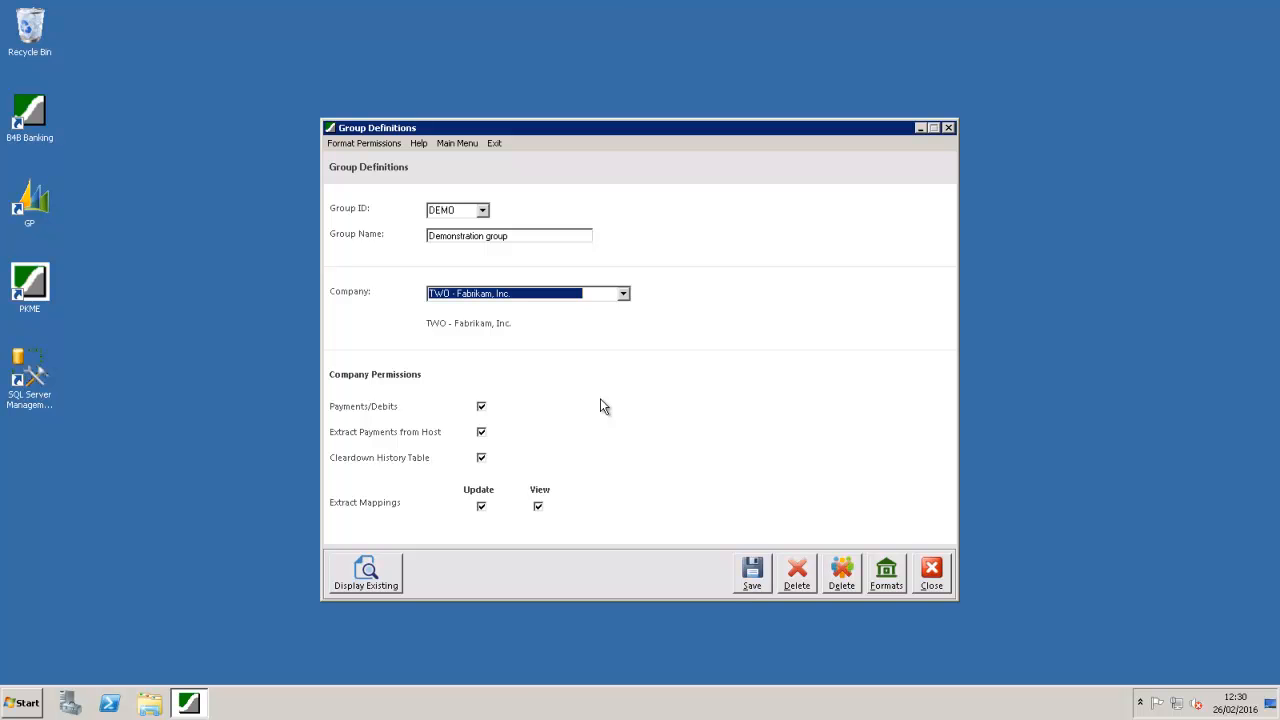
left_click(885, 570)
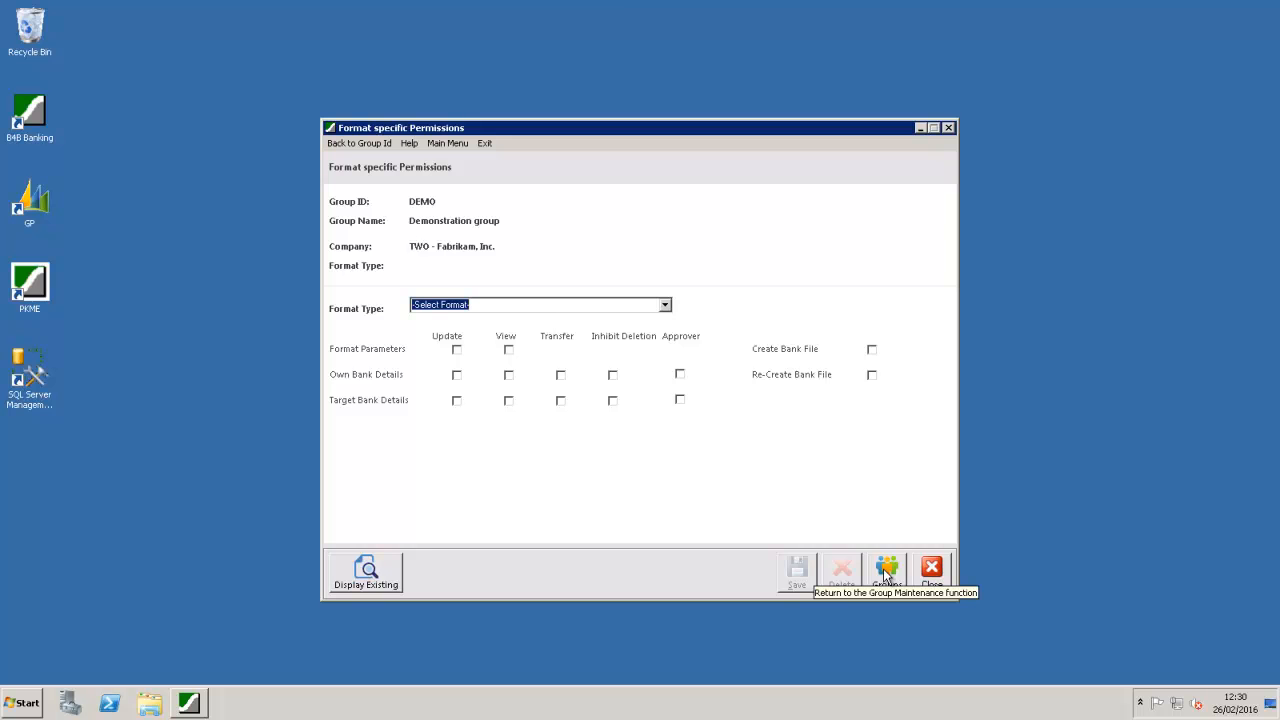
left_click(666, 306)
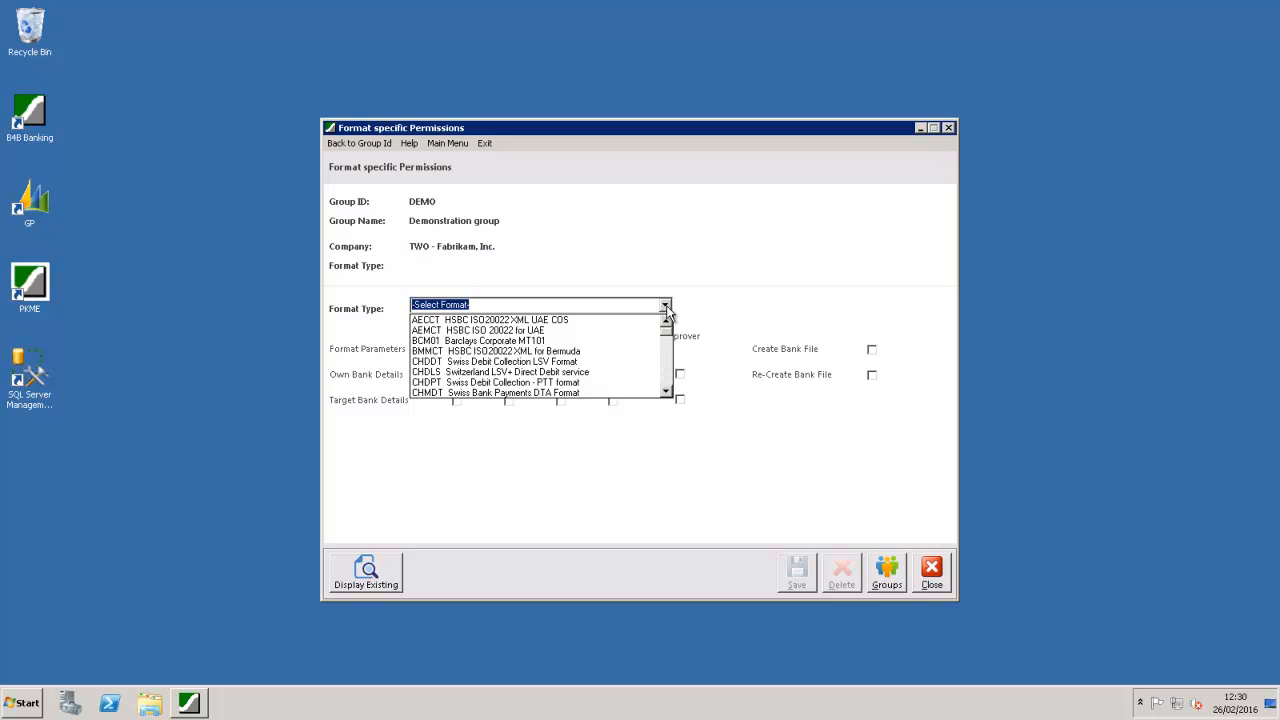
left_click_drag(671, 337, 670, 390)
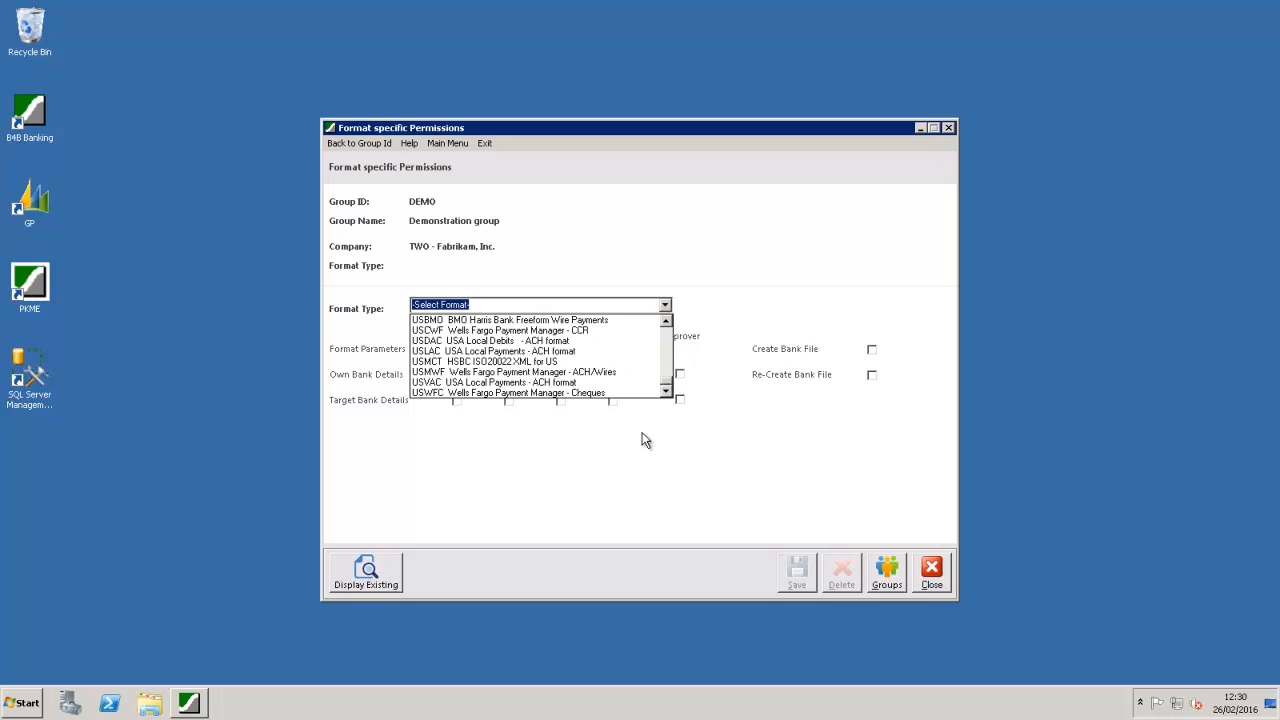
left_click(531, 352)
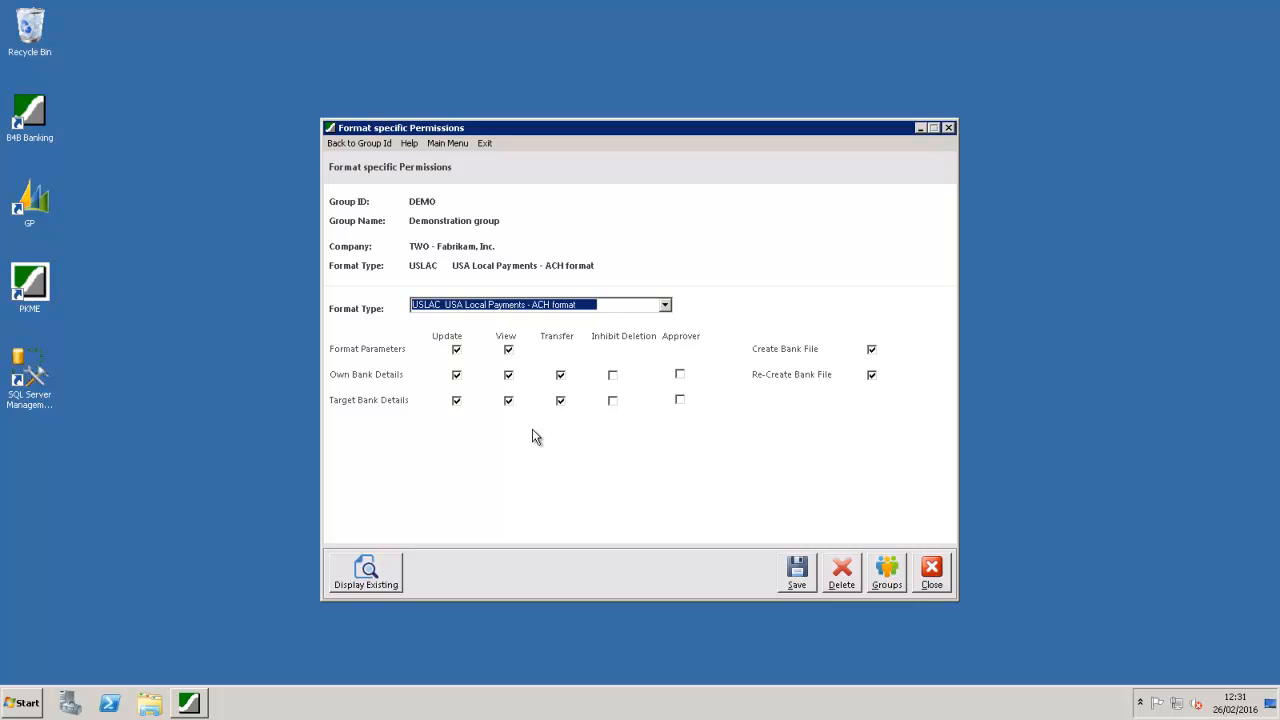
left_click(887, 568)
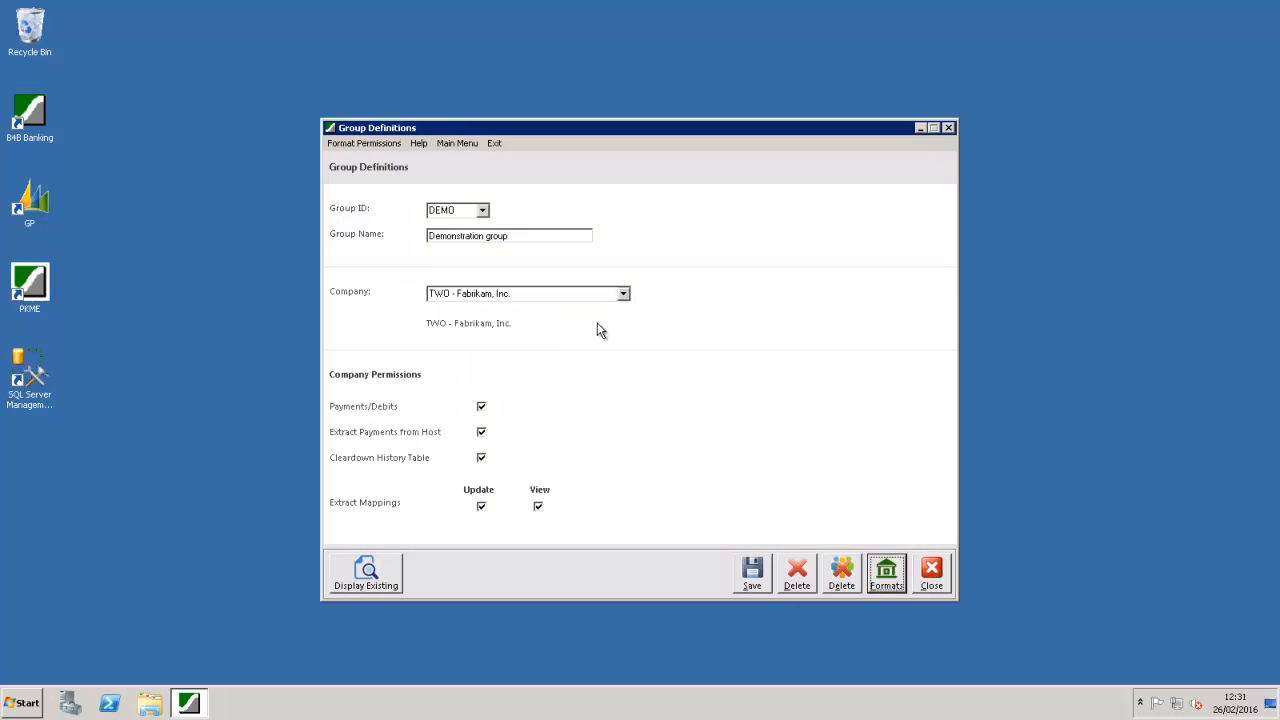
Step: Close the DEMO group definitions without changing the group
left_click(482, 211)
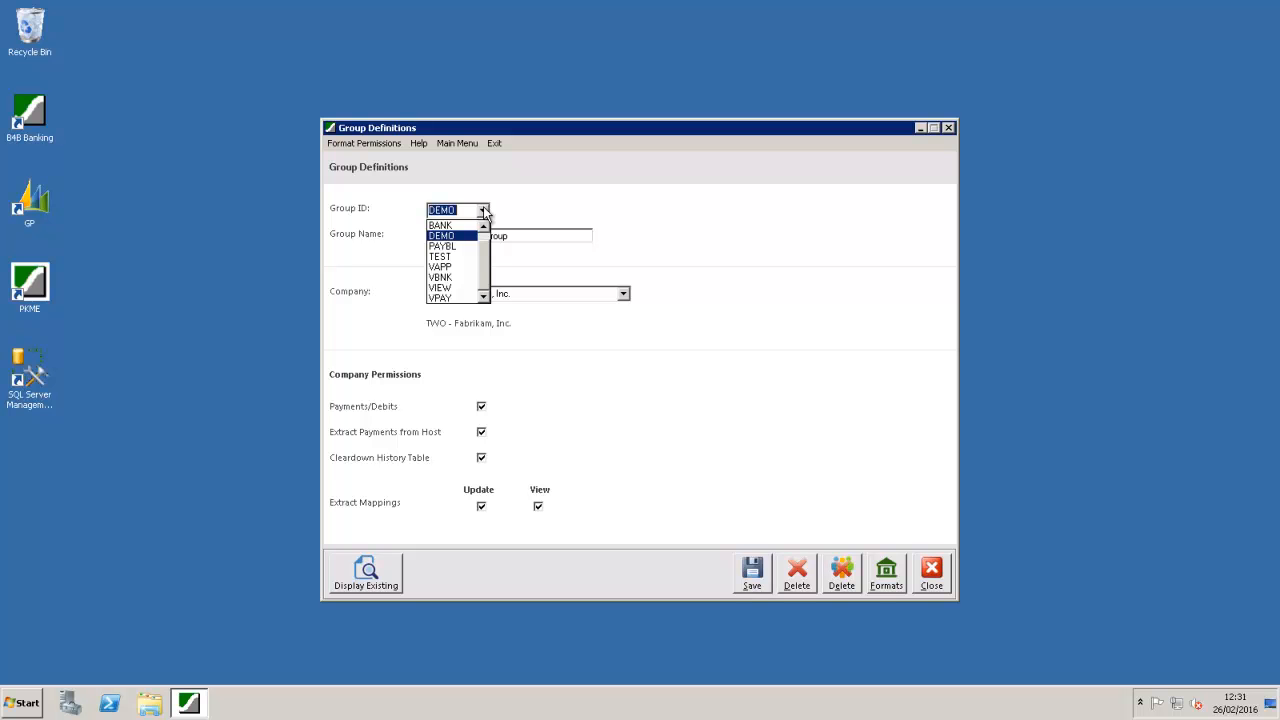
left_click(763, 437)
left_click(925, 578)
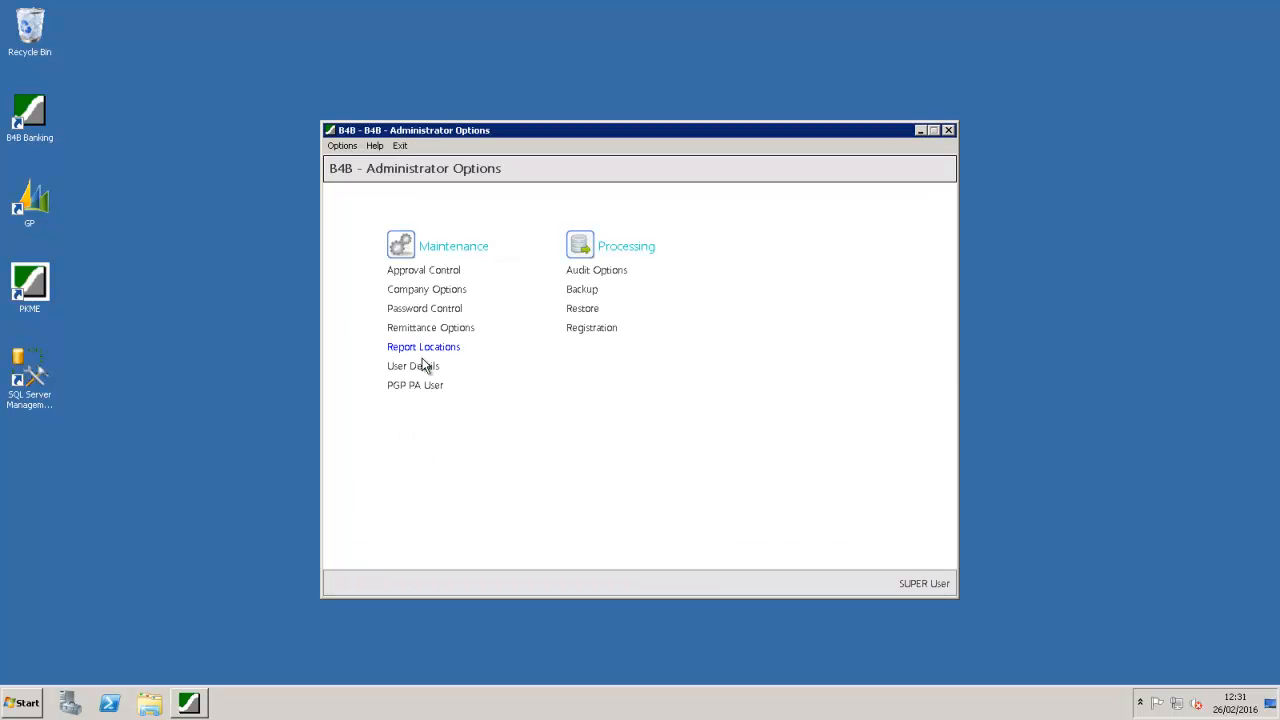
Step: Recheck the ADMIN user's definition in User Details, then close the user list
left_click(420, 367)
double_click(436, 298)
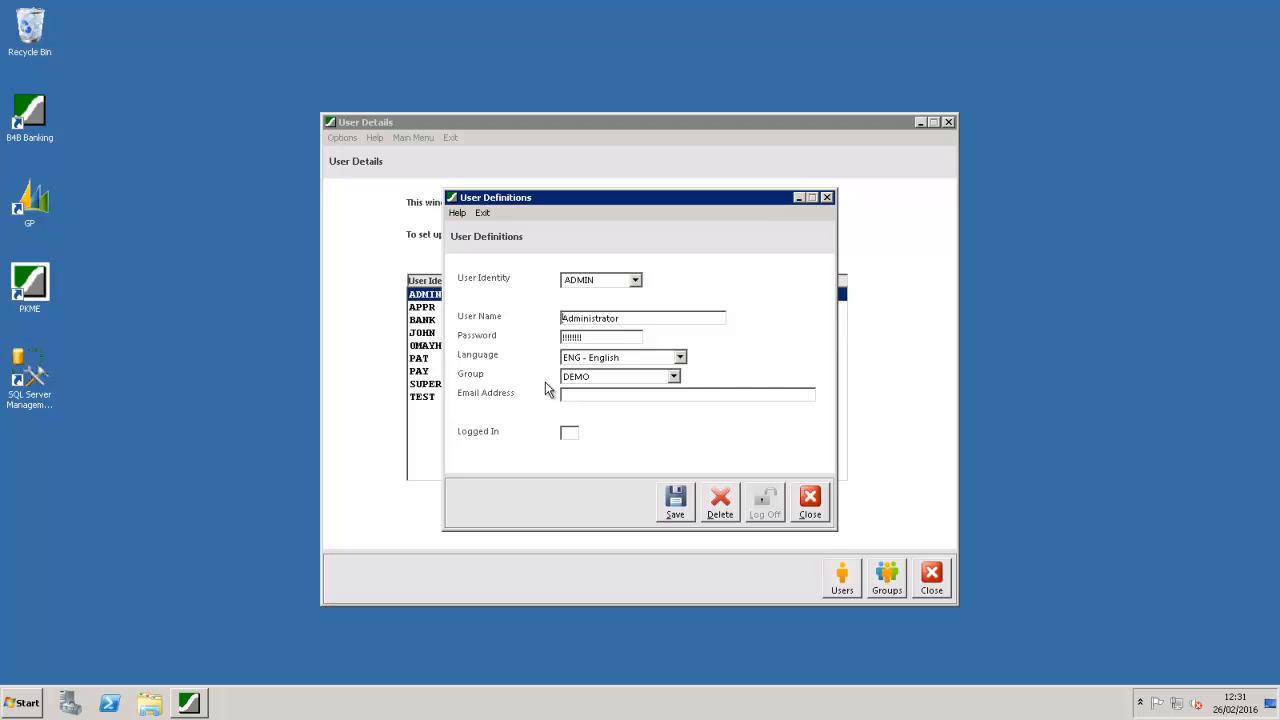
left_click(808, 500)
left_click(931, 577)
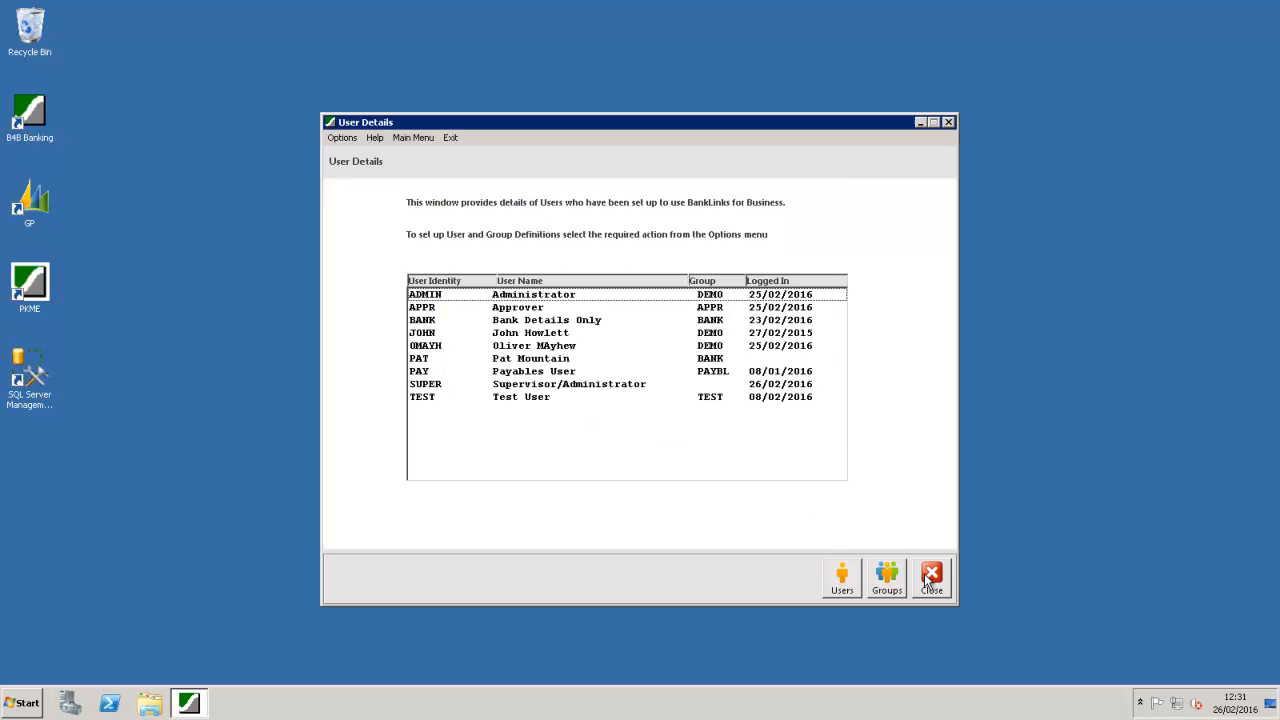
Step: Review Approval Control for the '* default *' company and close it unchanged
left_click(433, 272)
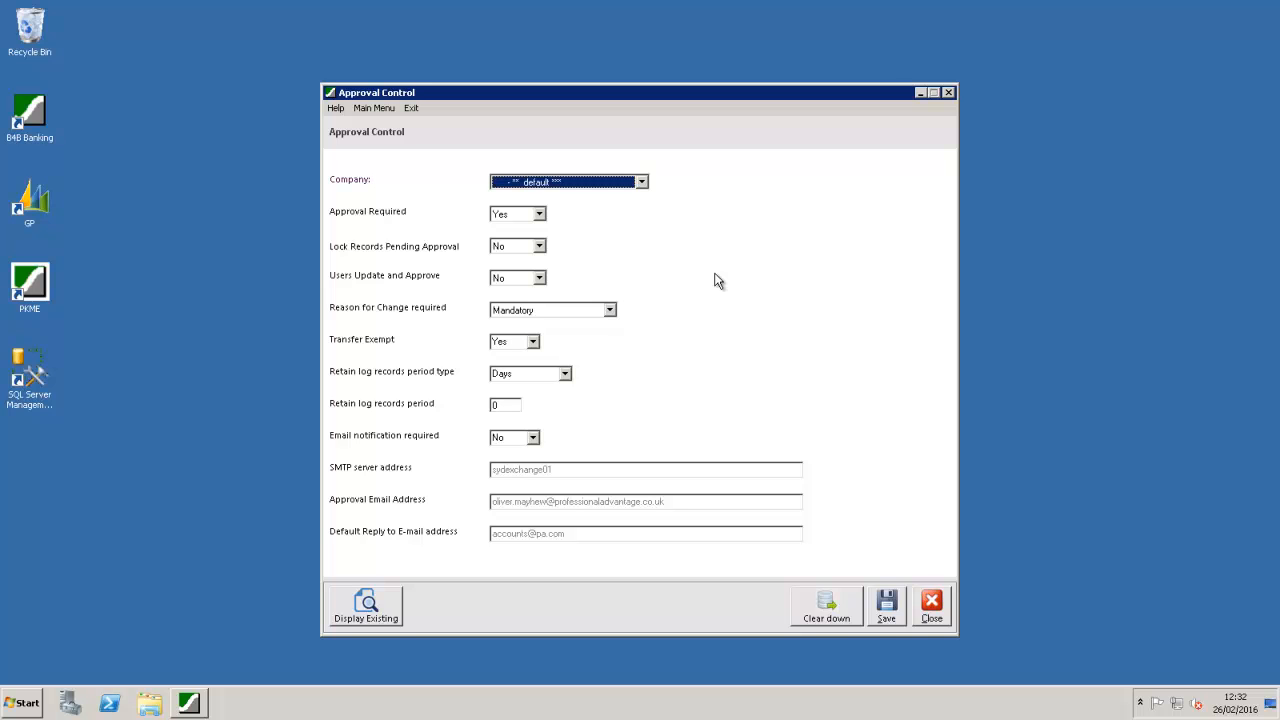
left_click(642, 183)
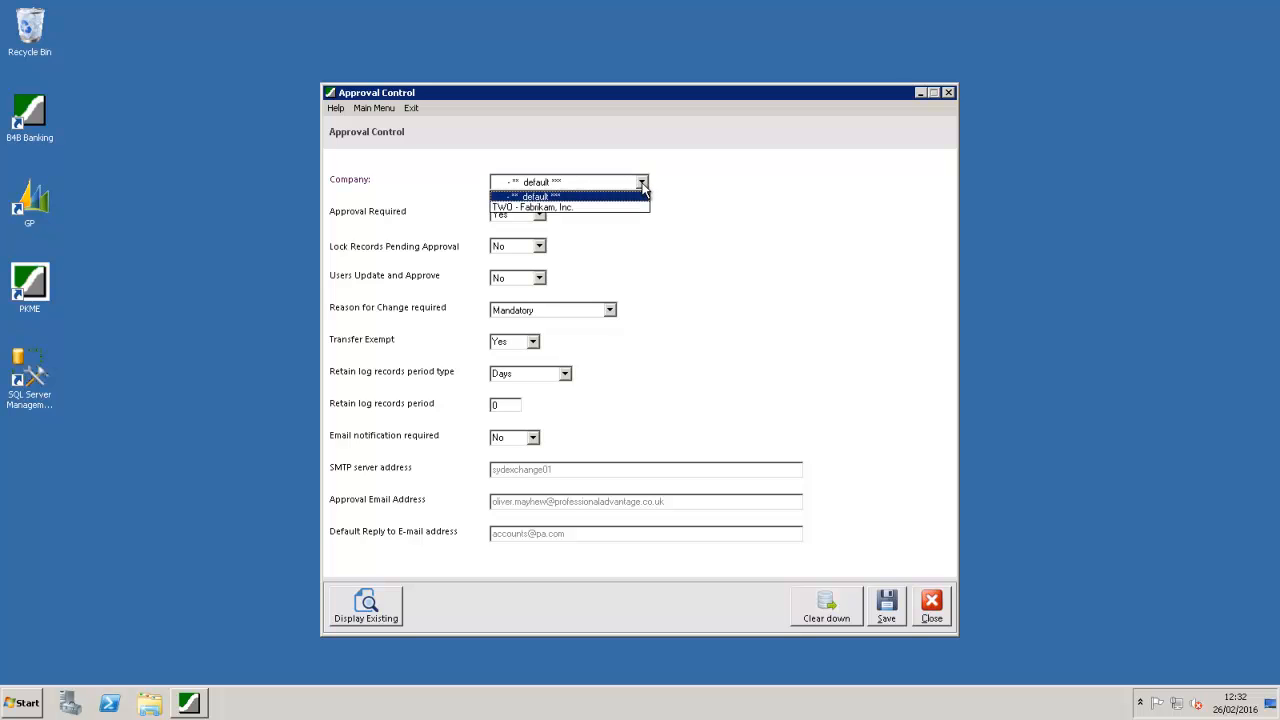
left_click(642, 186)
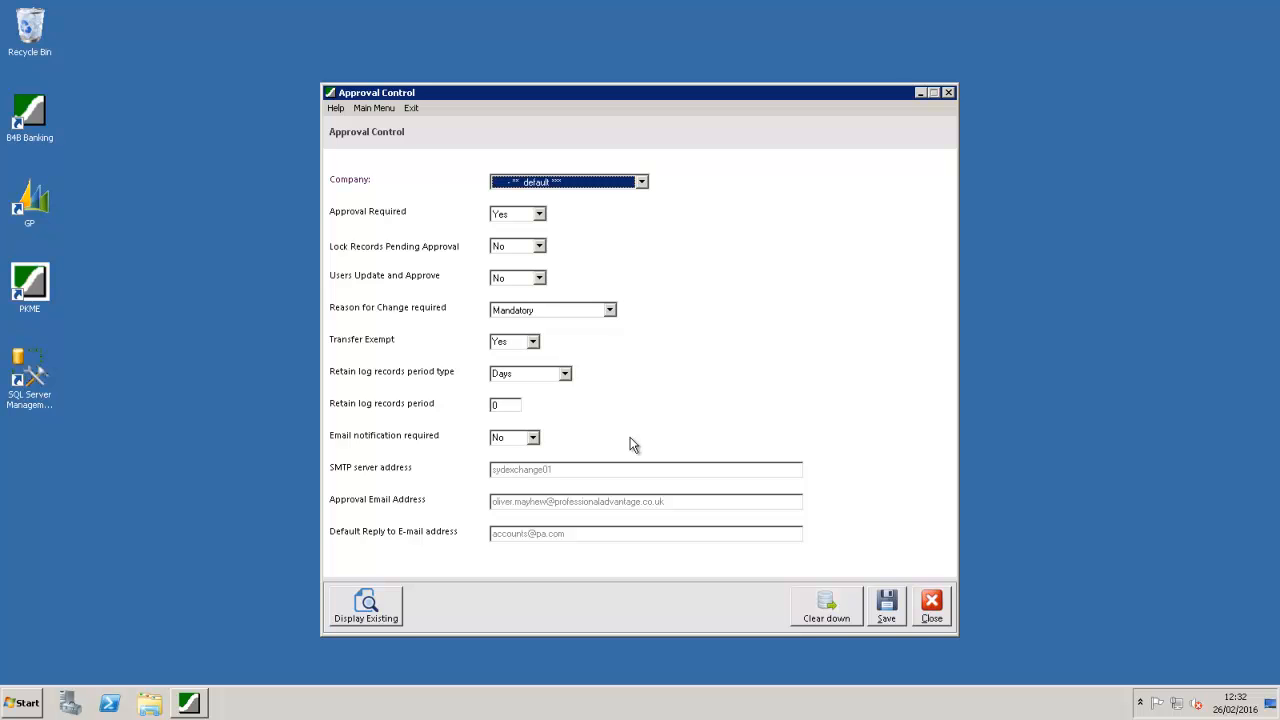
left_click(937, 600)
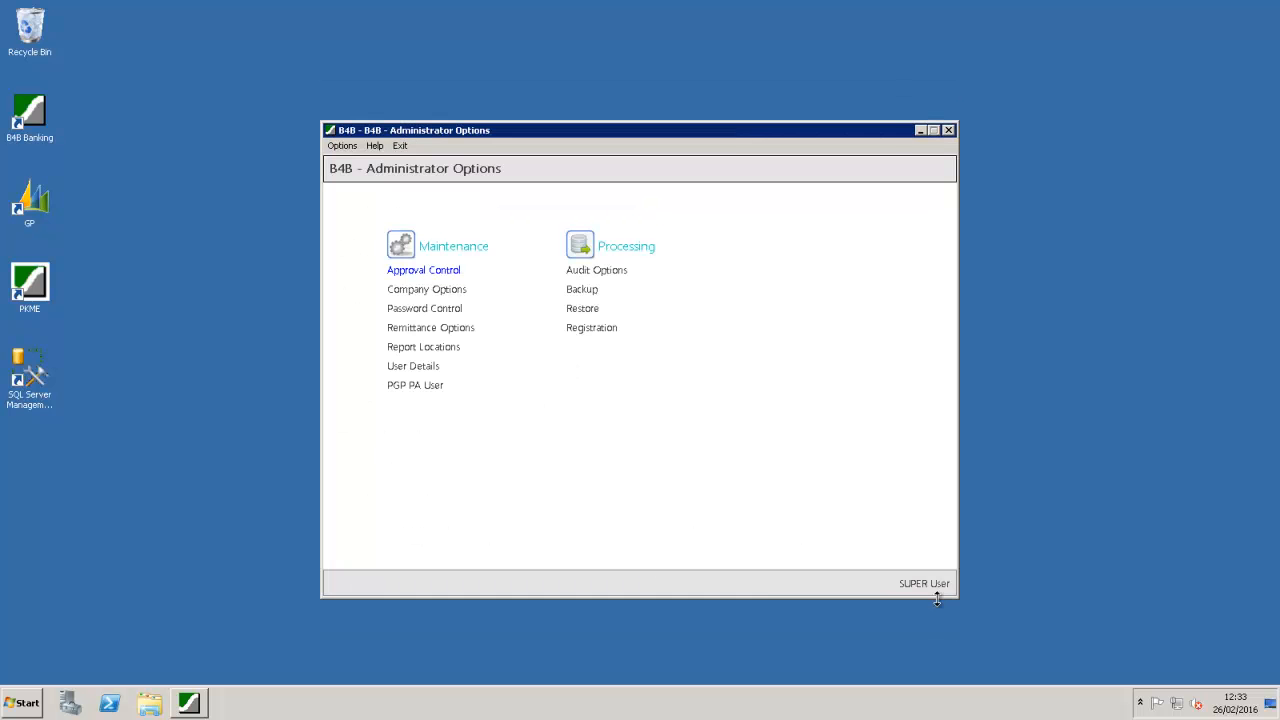
left_click(420, 289)
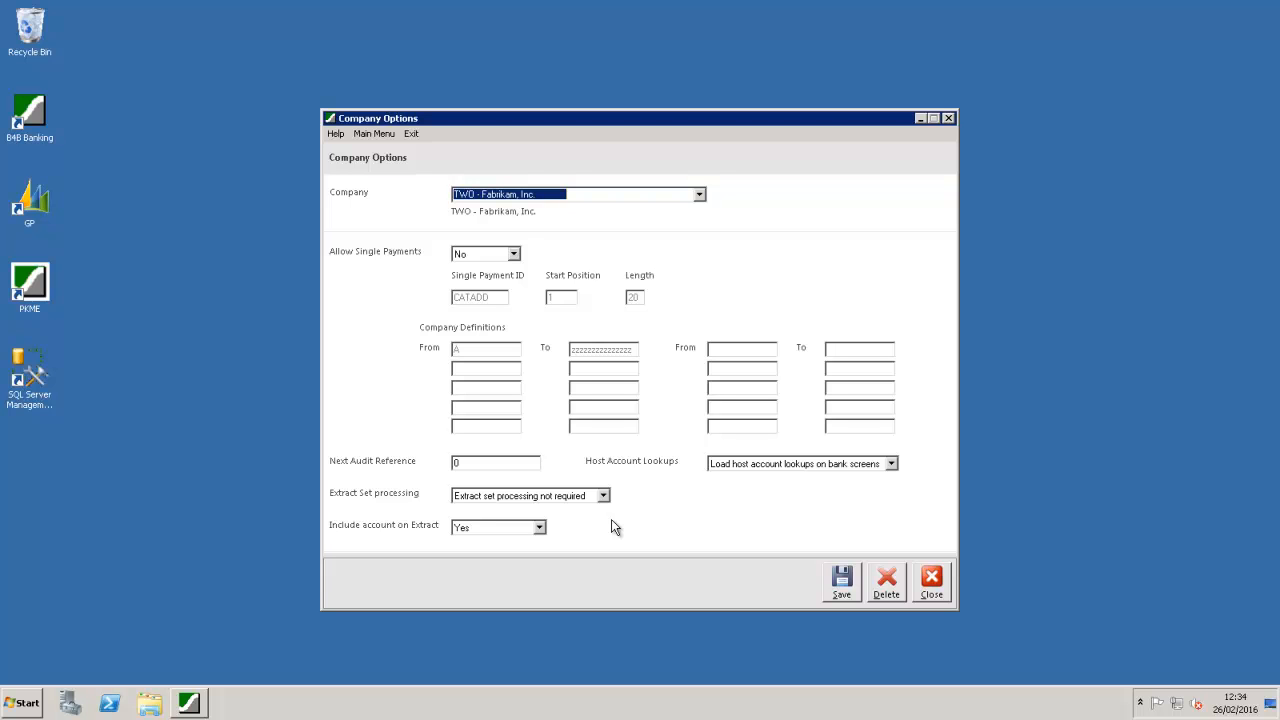
left_click(930, 580)
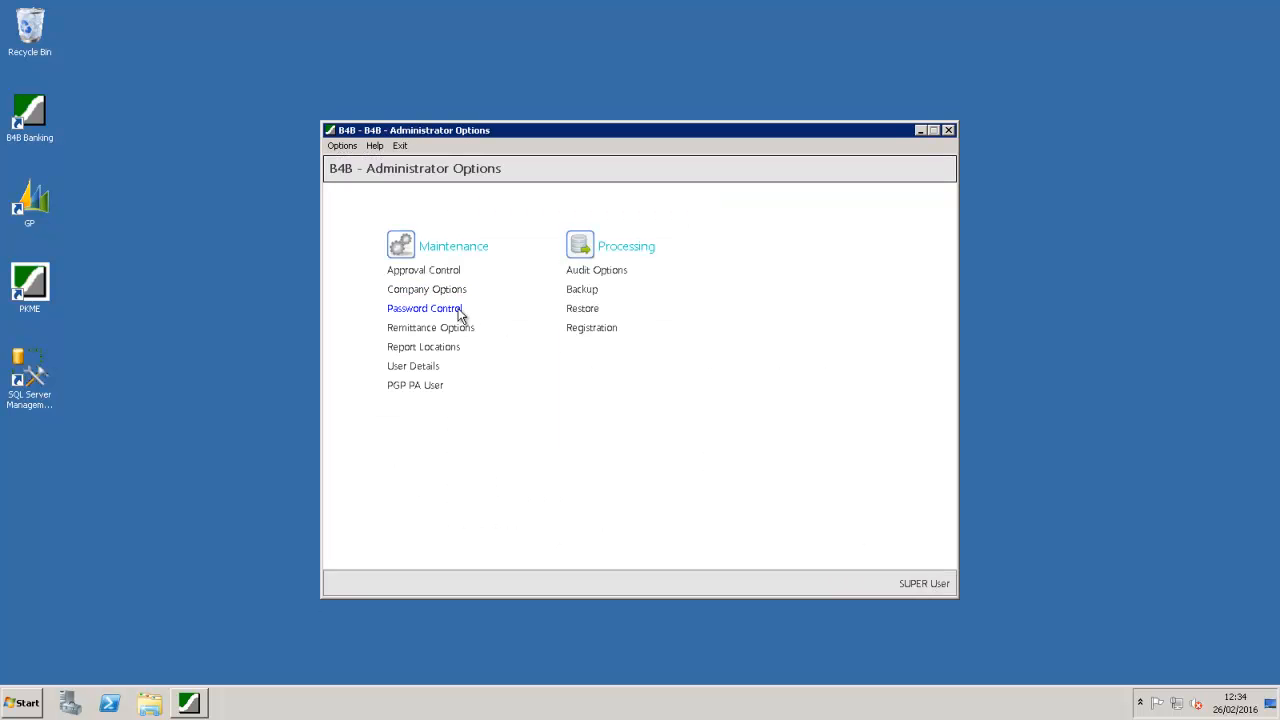
left_click(424, 308)
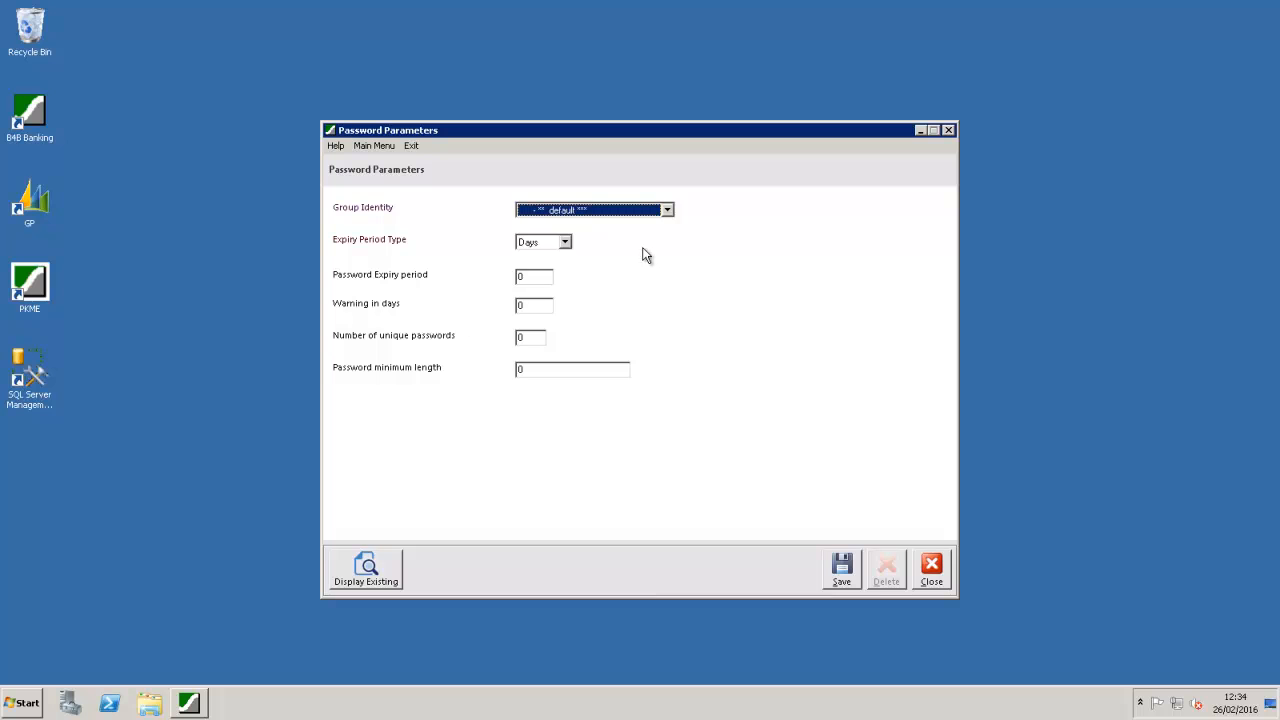
left_click(668, 211)
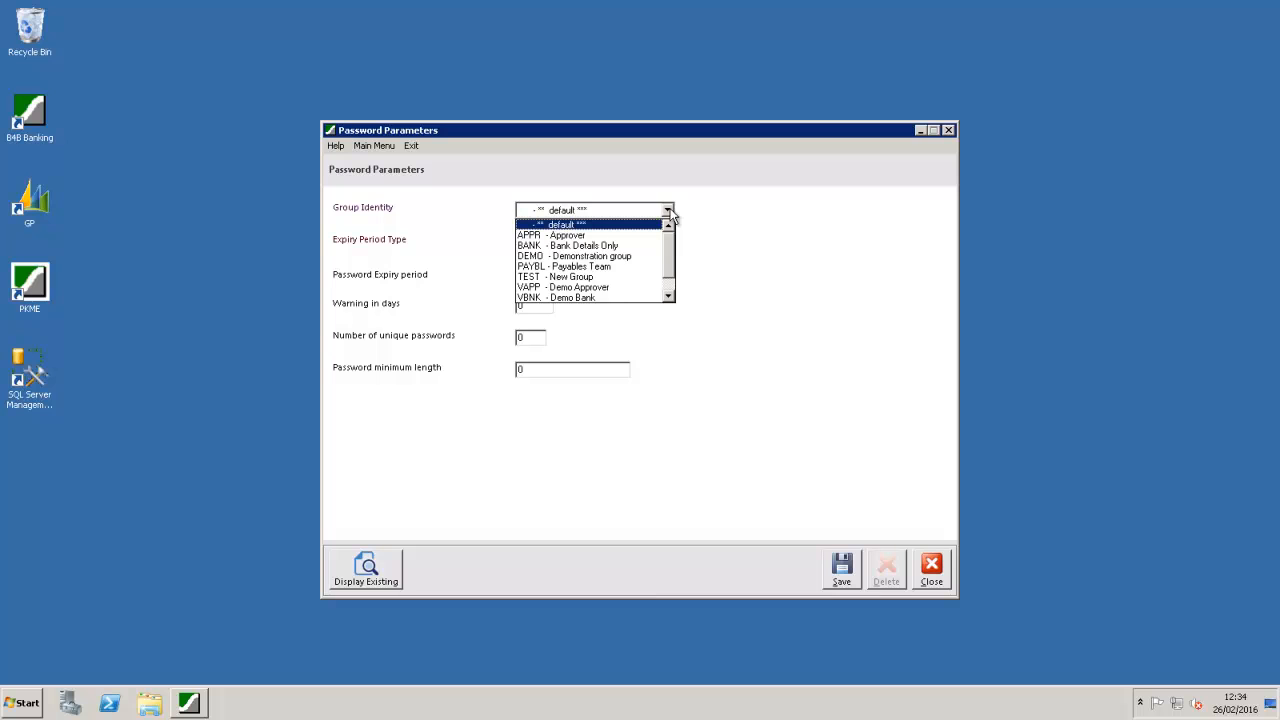
left_click(692, 213)
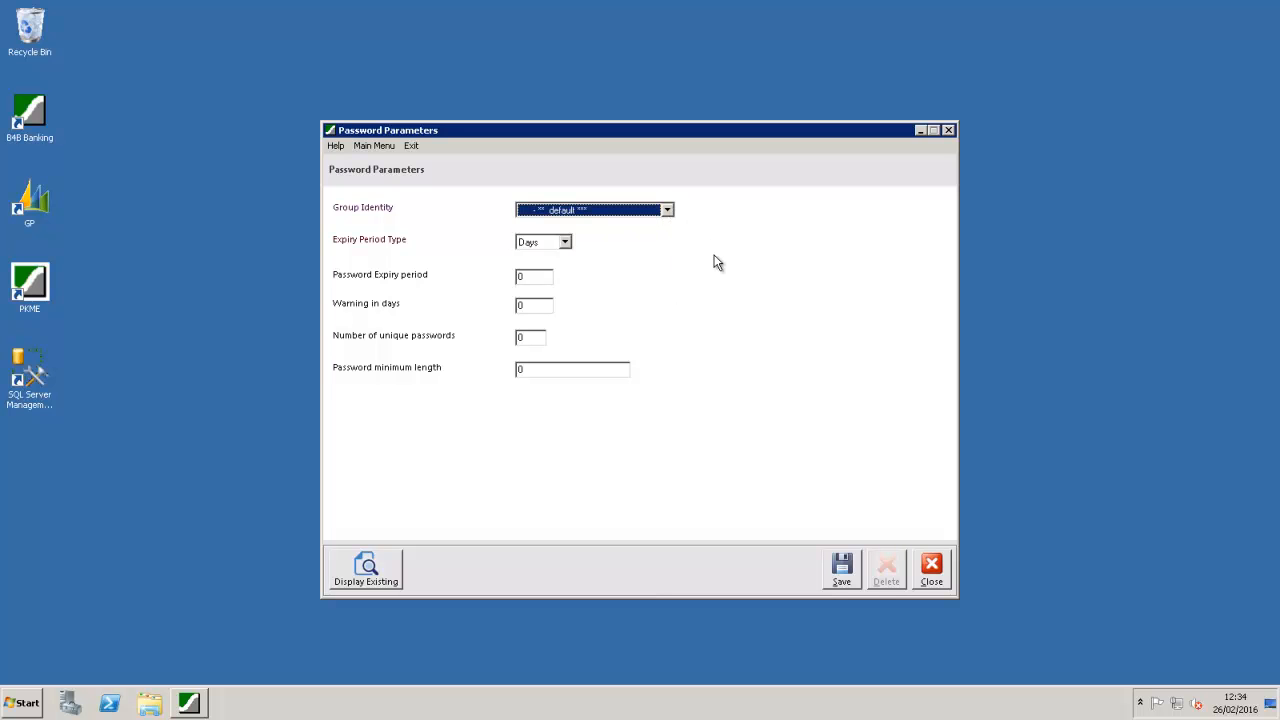
left_click(931, 568)
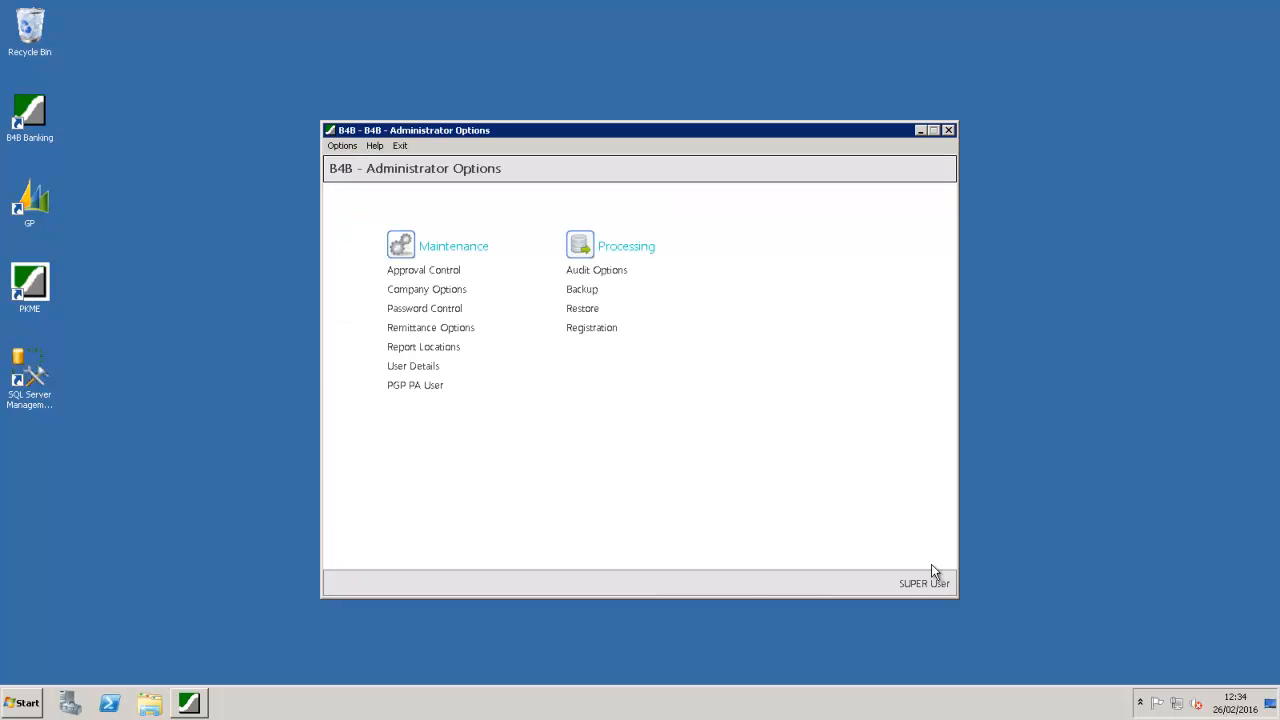
left_click(441, 330)
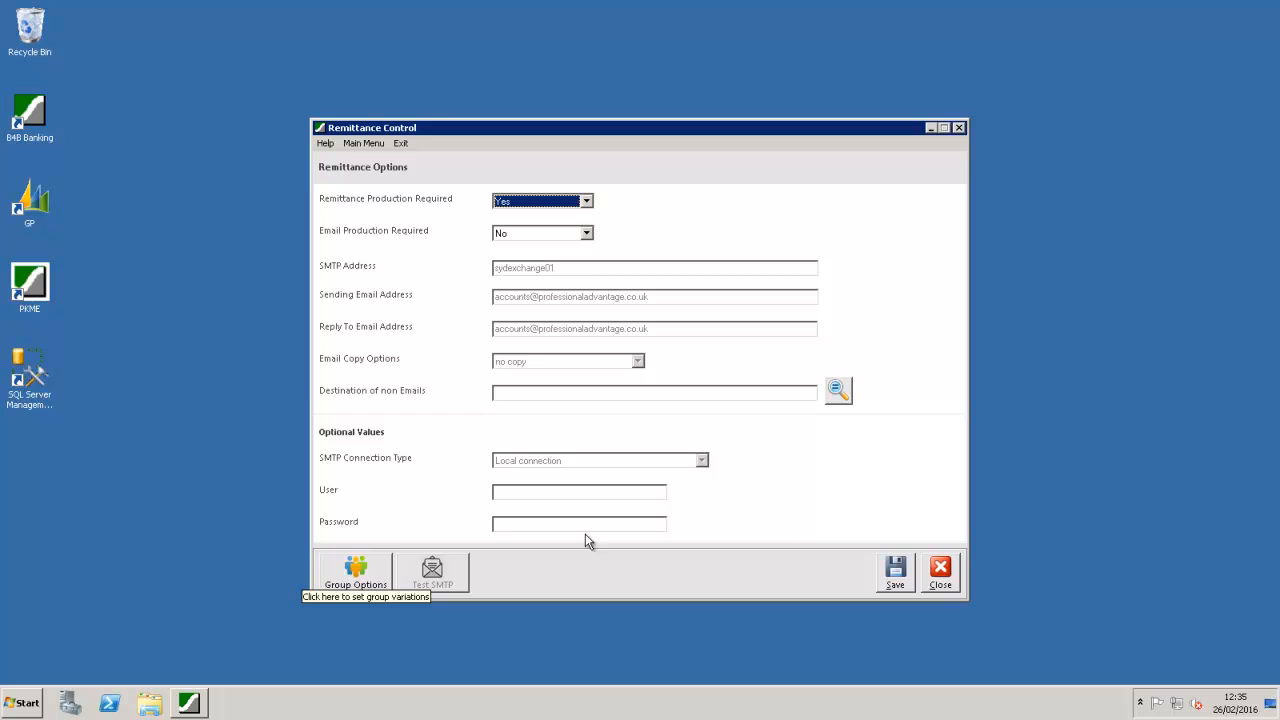
left_click(941, 572)
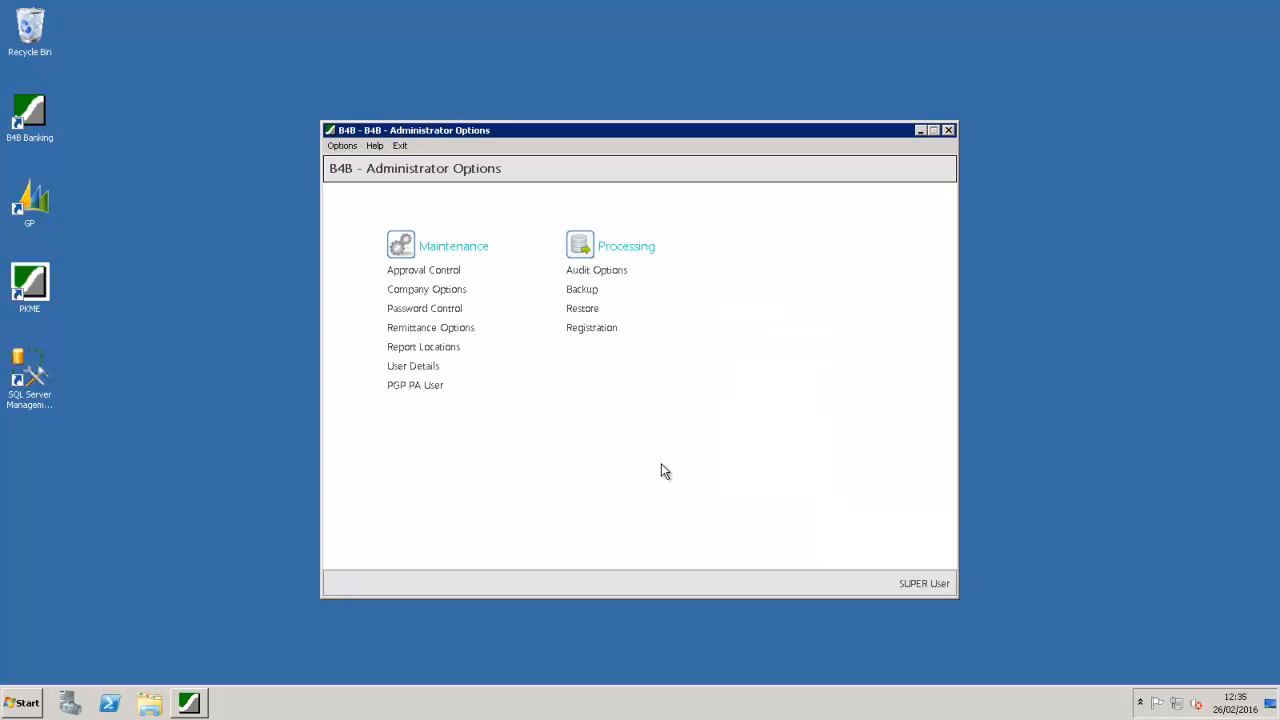
left_click(424, 347)
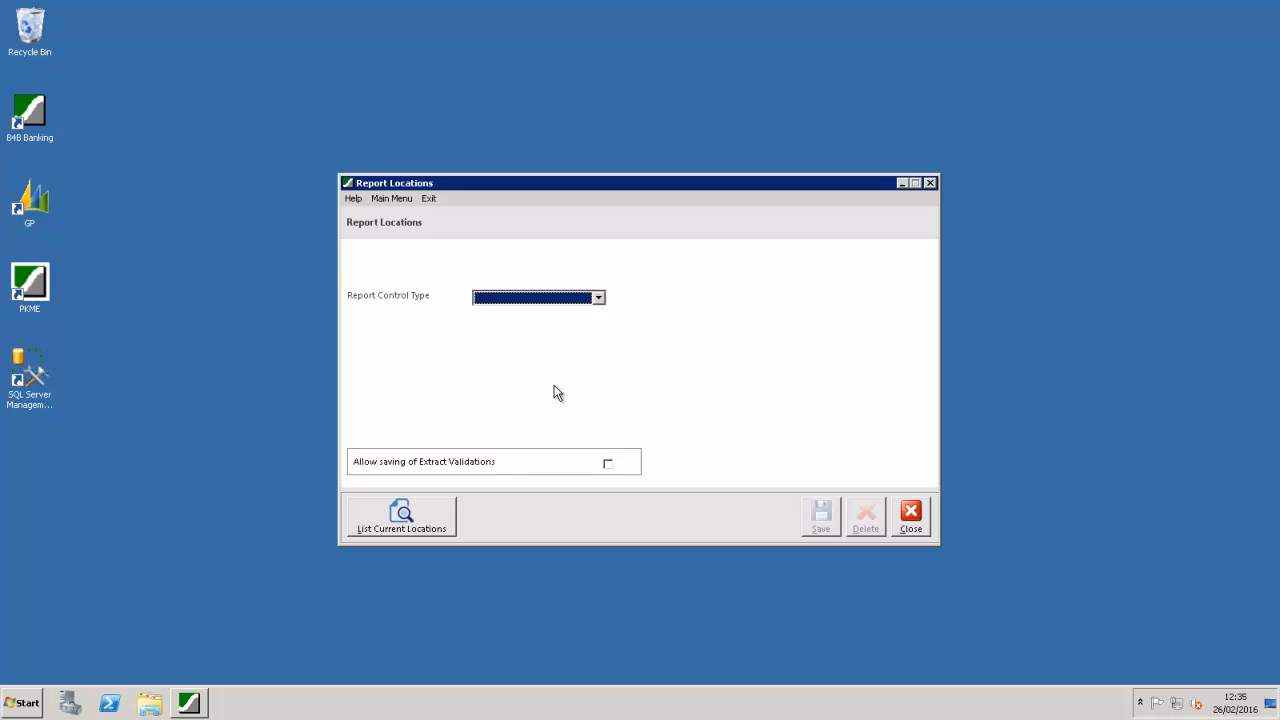
left_click(598, 298)
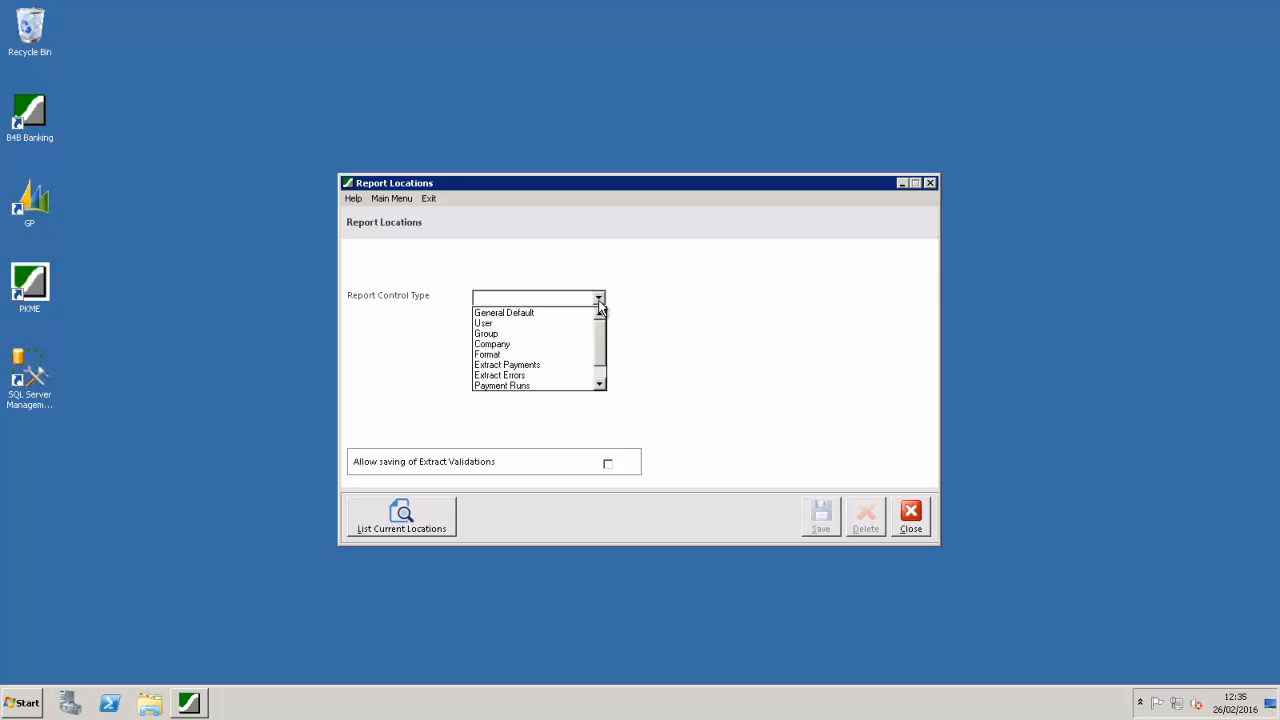
left_click(556, 314)
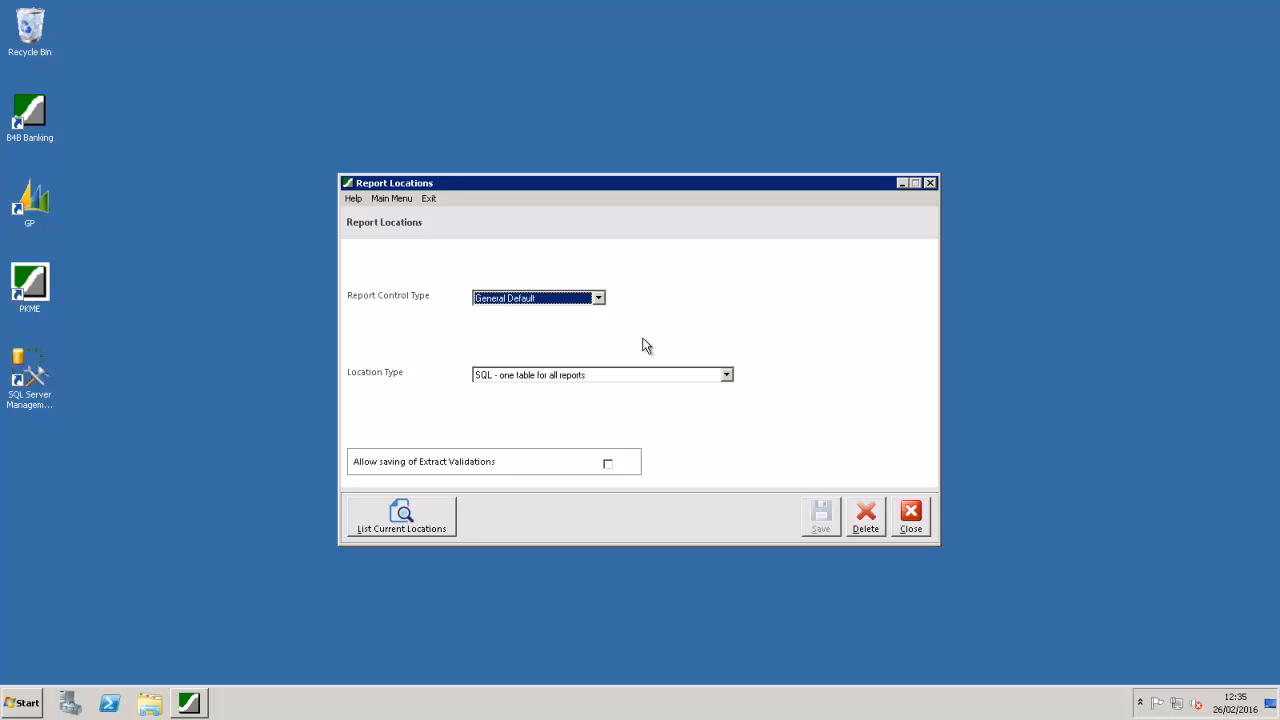
left_click(912, 520)
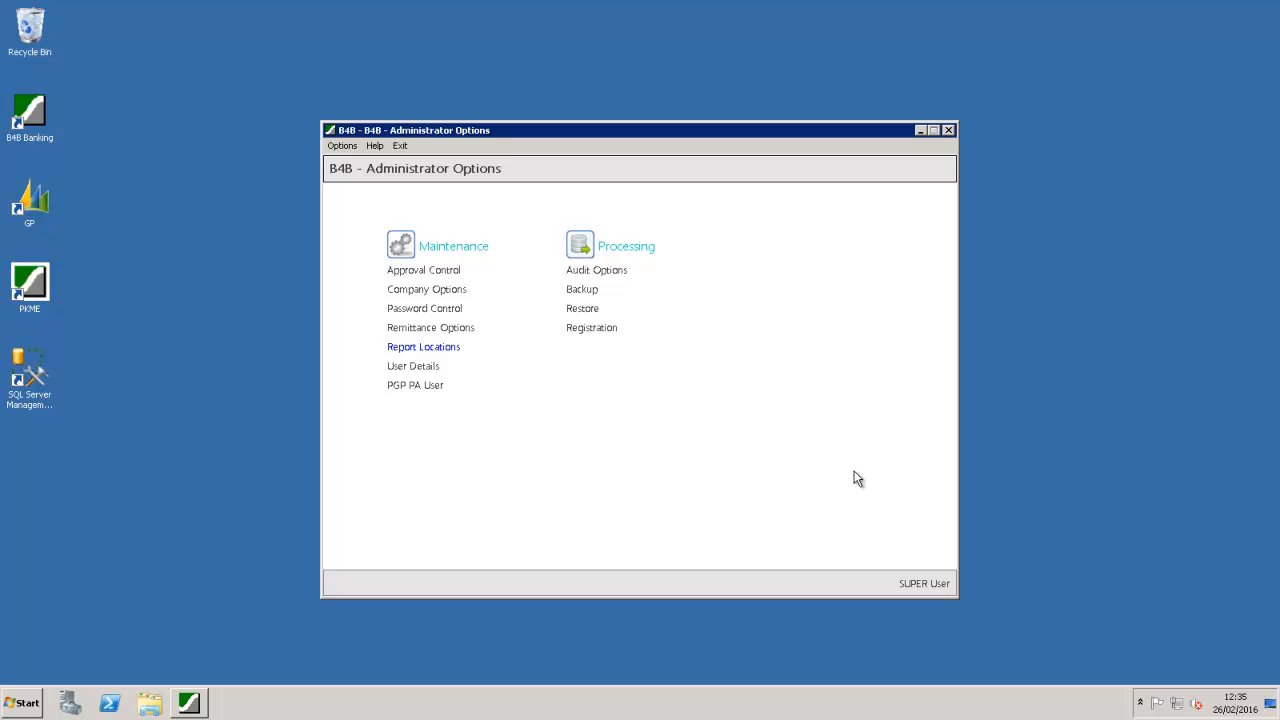
Step: Switch Audit Options to TWO - Fabrikam, Inc. without saving, review them, and close
left_click(605, 272)
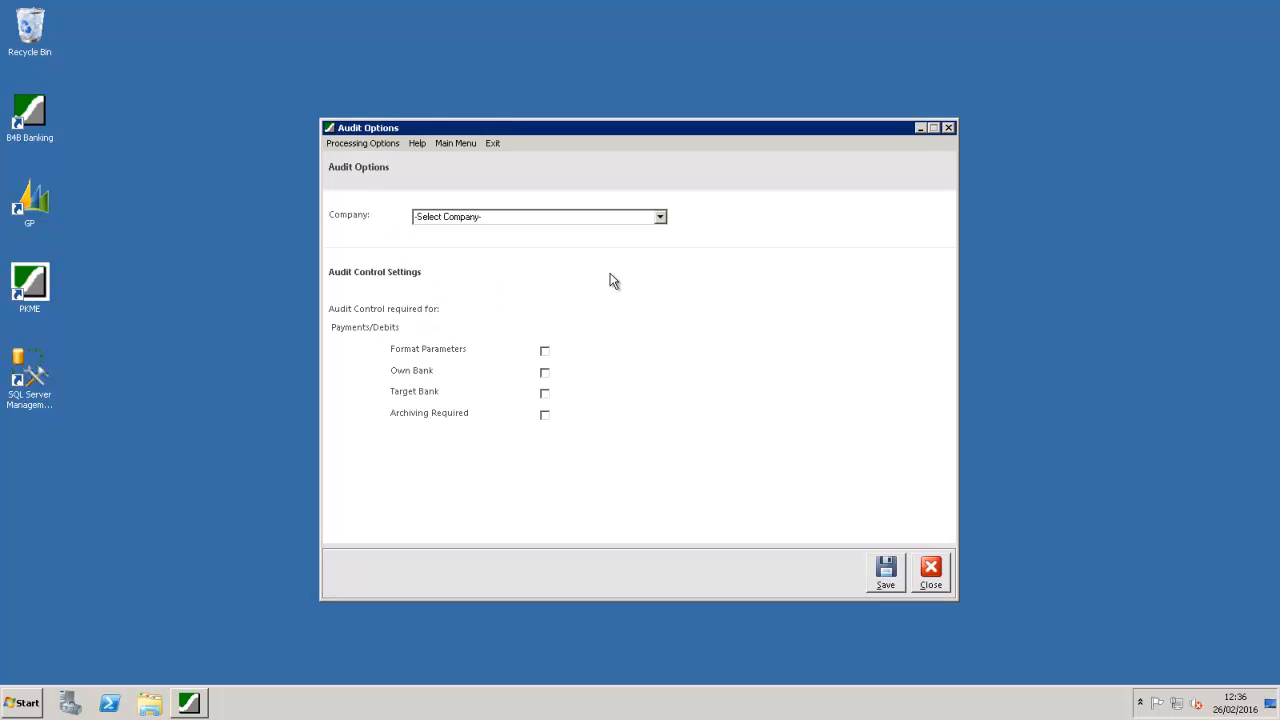
left_click(659, 217)
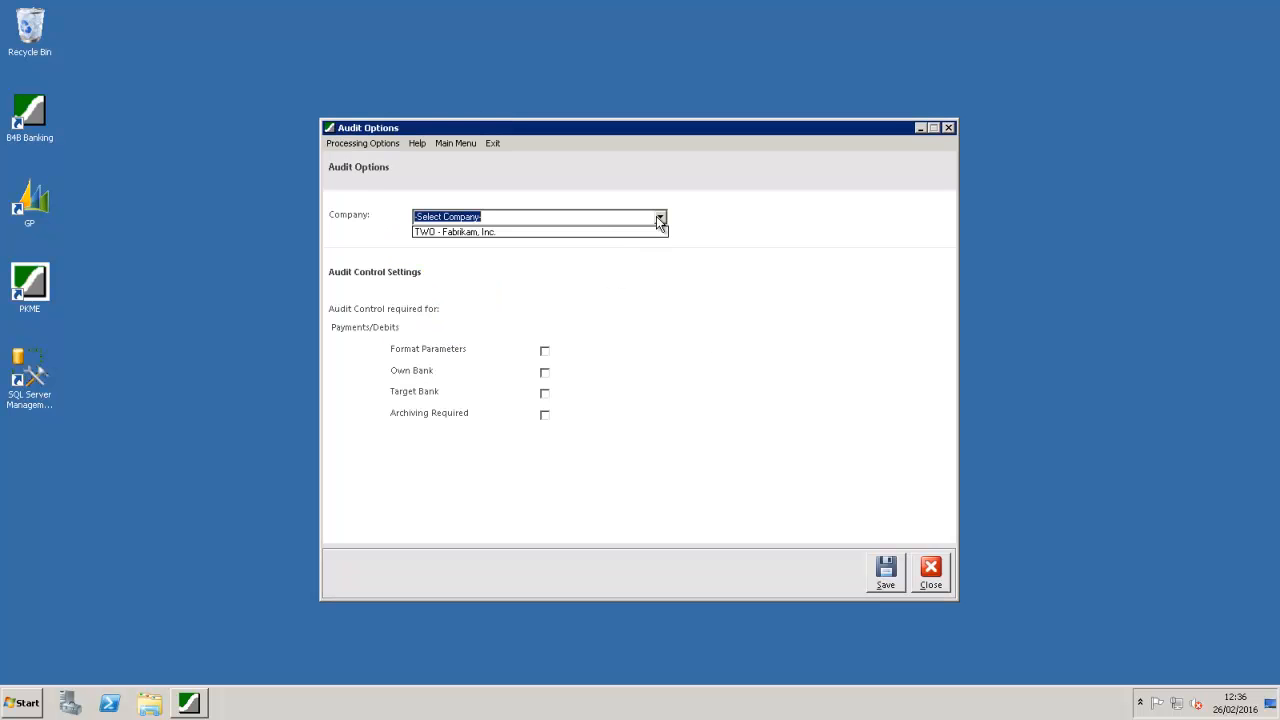
left_click(595, 232)
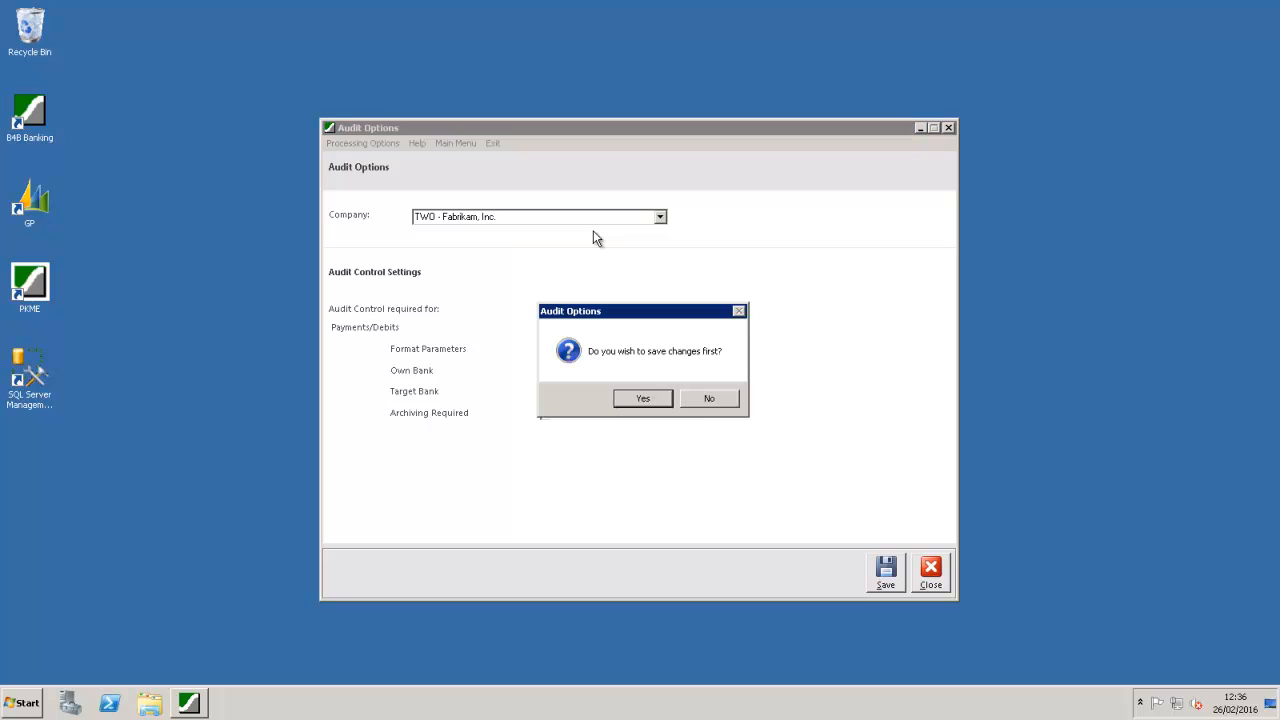
left_click(703, 400)
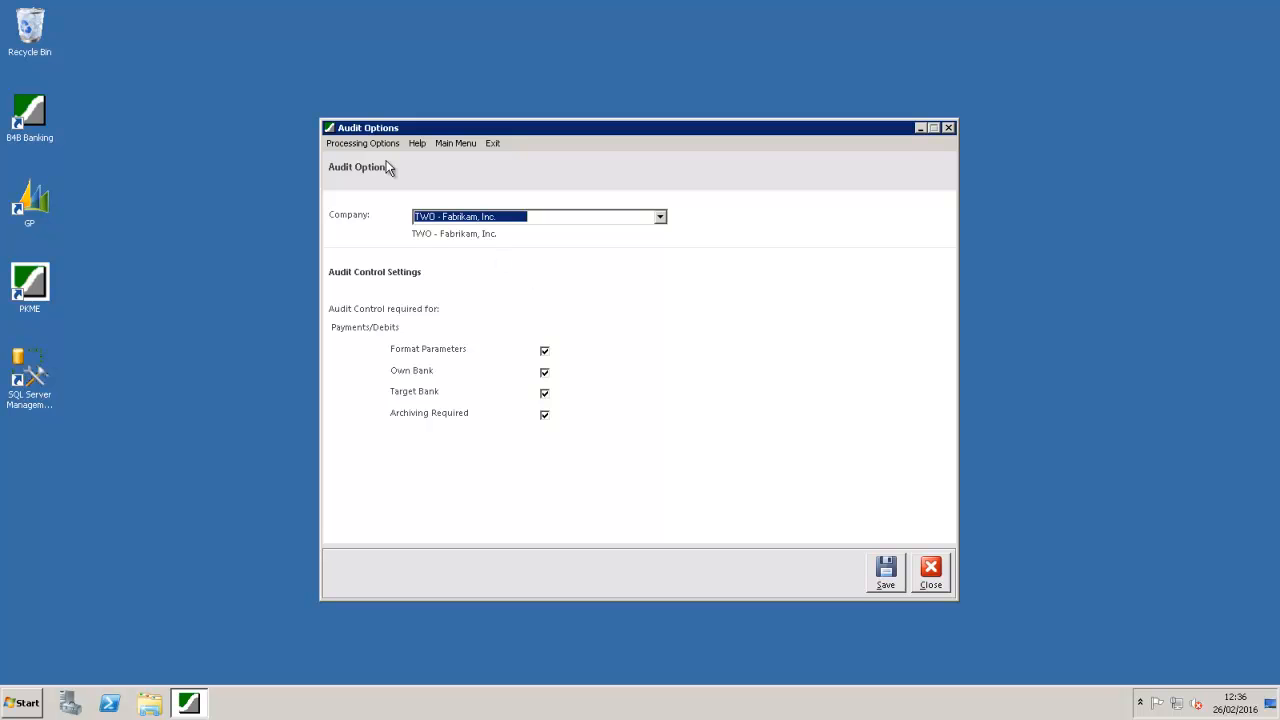
left_click(364, 144)
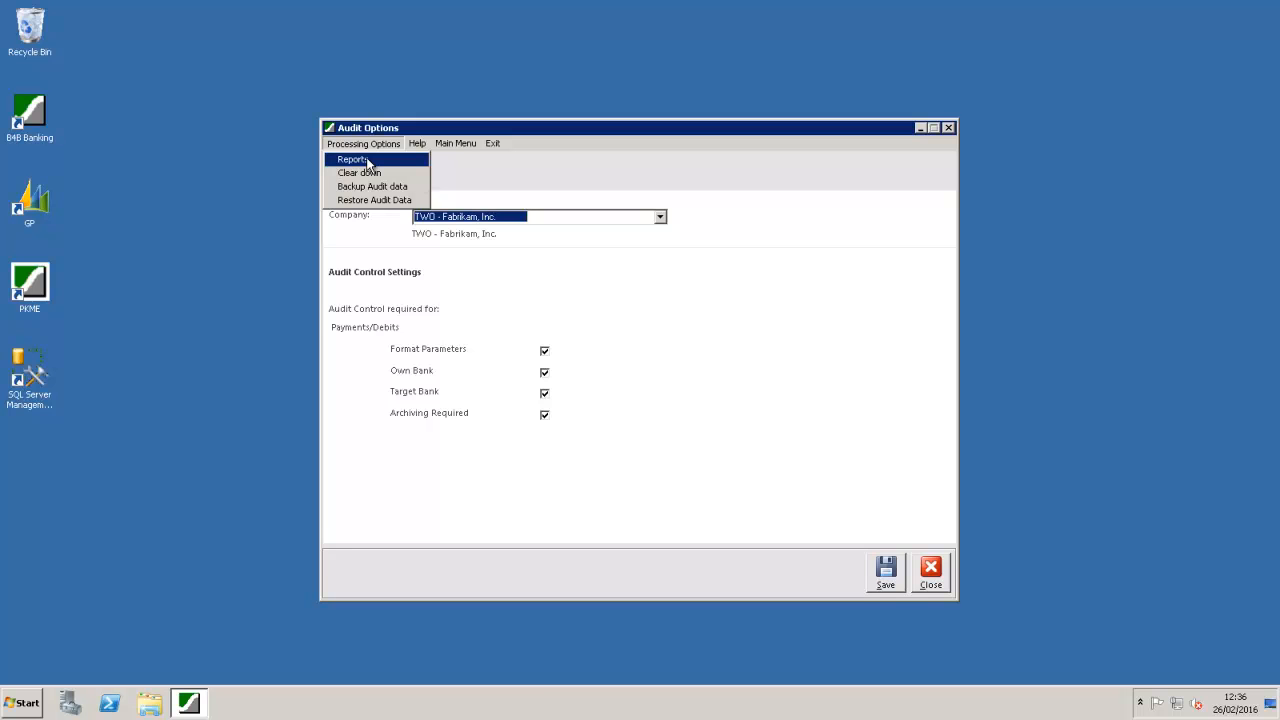
left_click(658, 345)
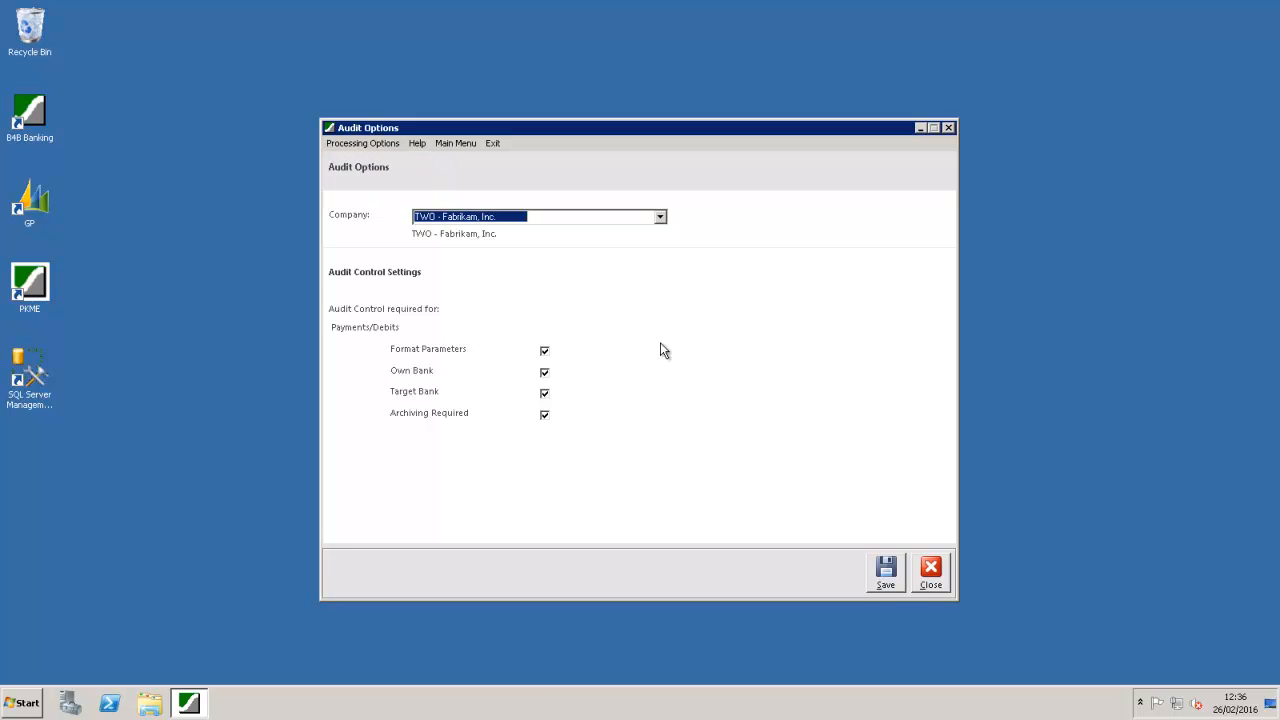
left_click(931, 570)
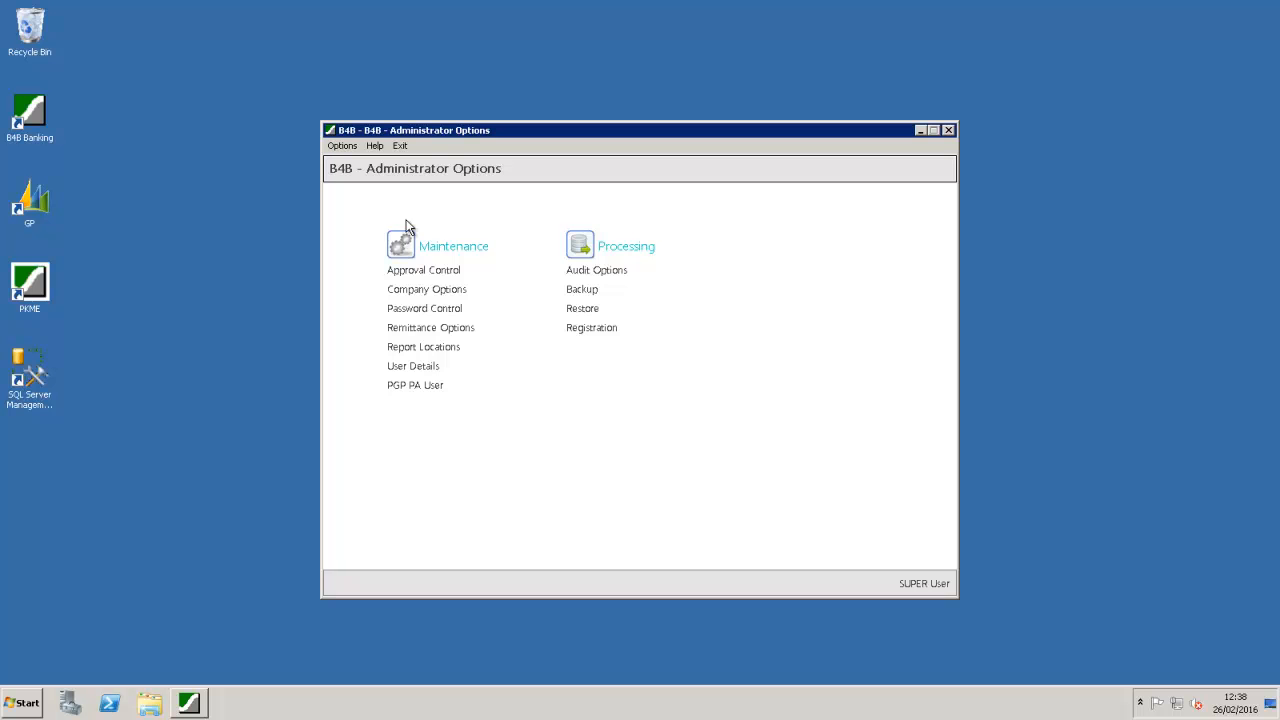
Step: Exit Administrator Options and sign in to B4B Banking with the administrator user ID and password
left_click(400, 147)
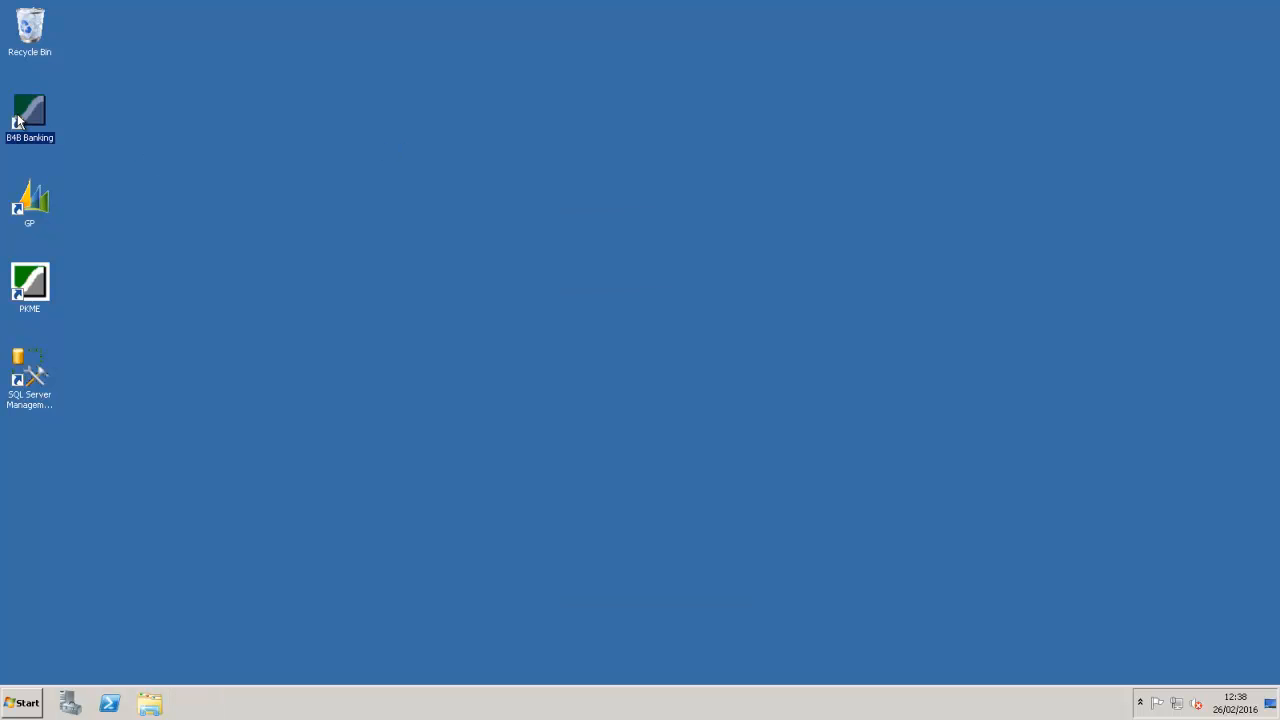
type("ADMIN")
key("Tab")
type("*******")
key("Tab")
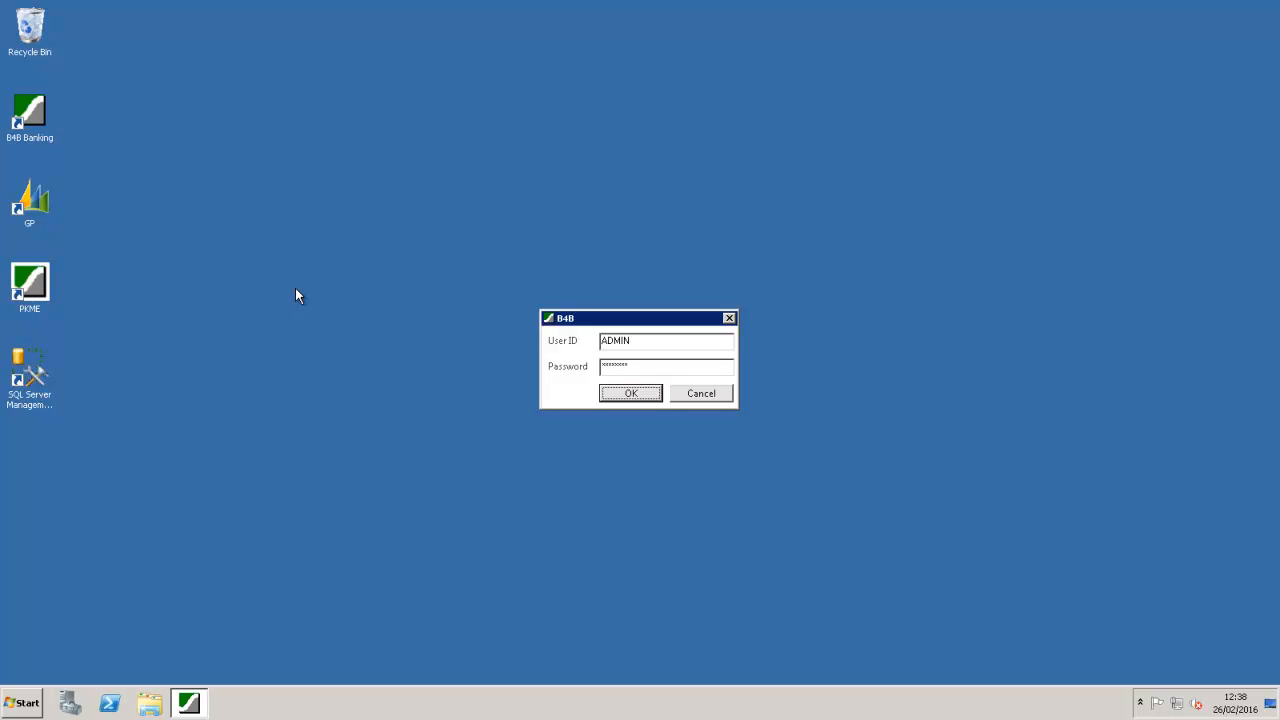
key("Return")
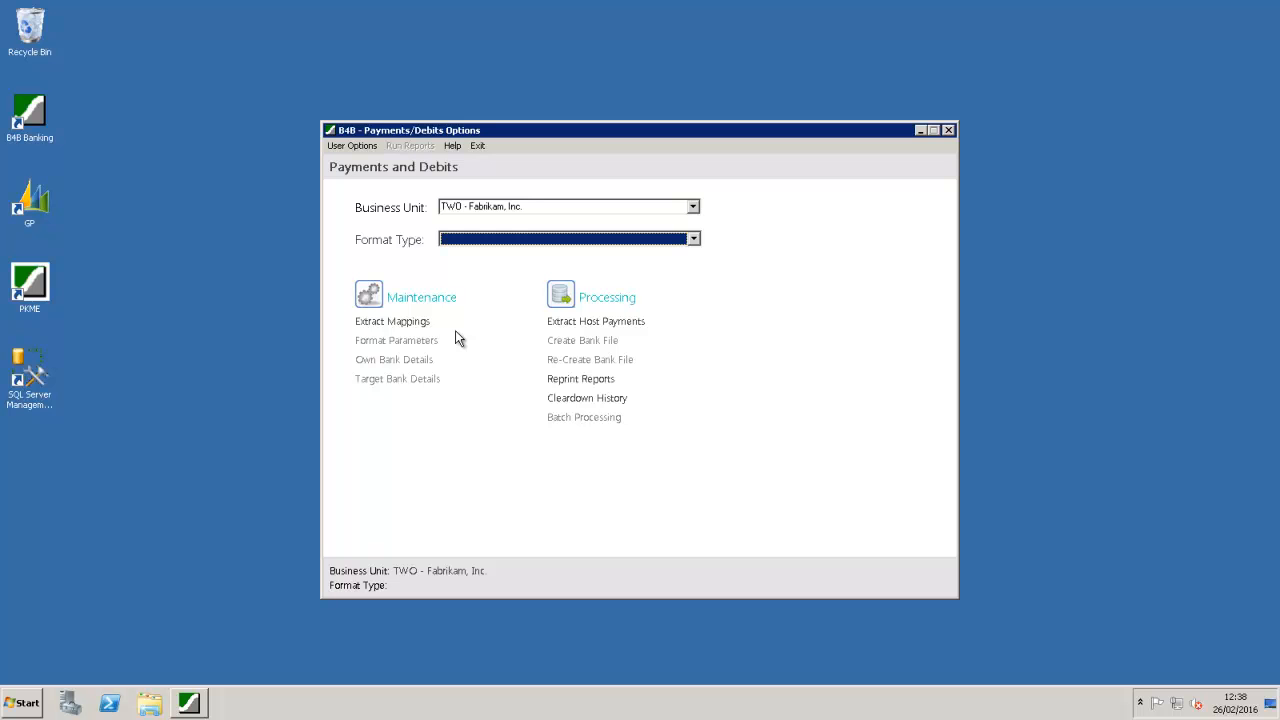
Step: Choose USLAC USA Local Payments - ACH format as the payment format type
left_click(693, 241)
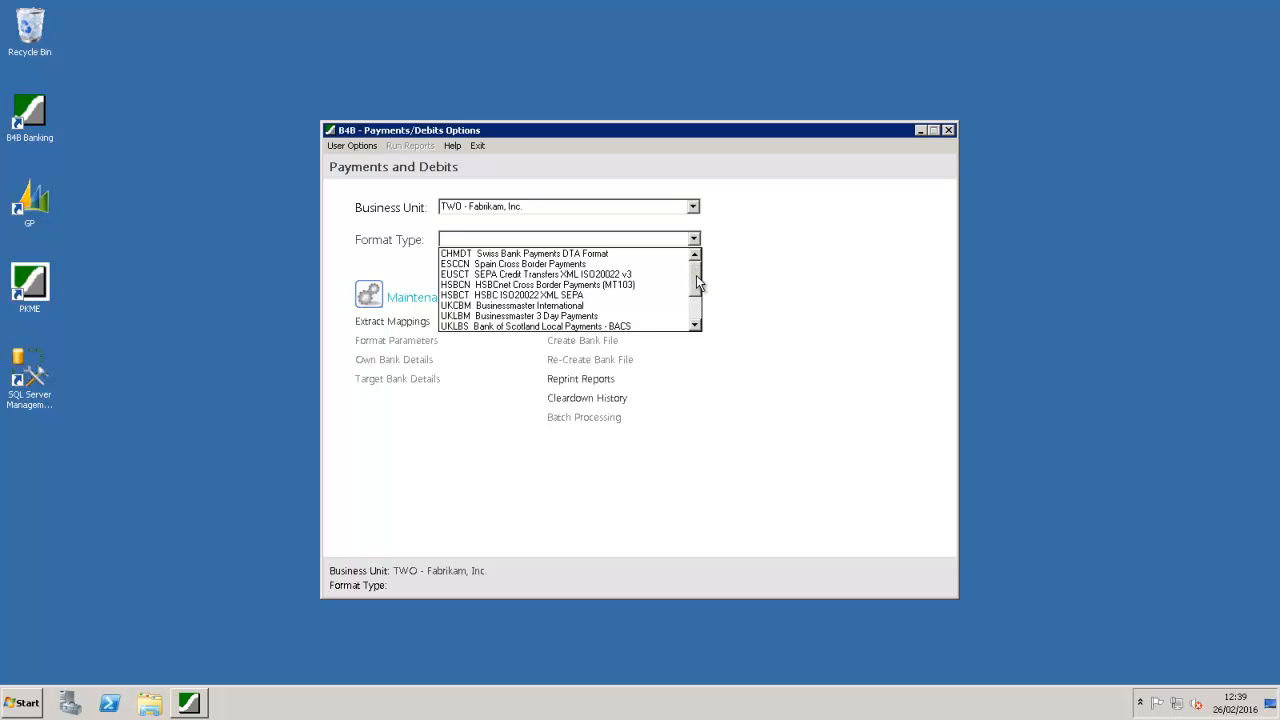
left_click_drag(696, 275, 698, 310)
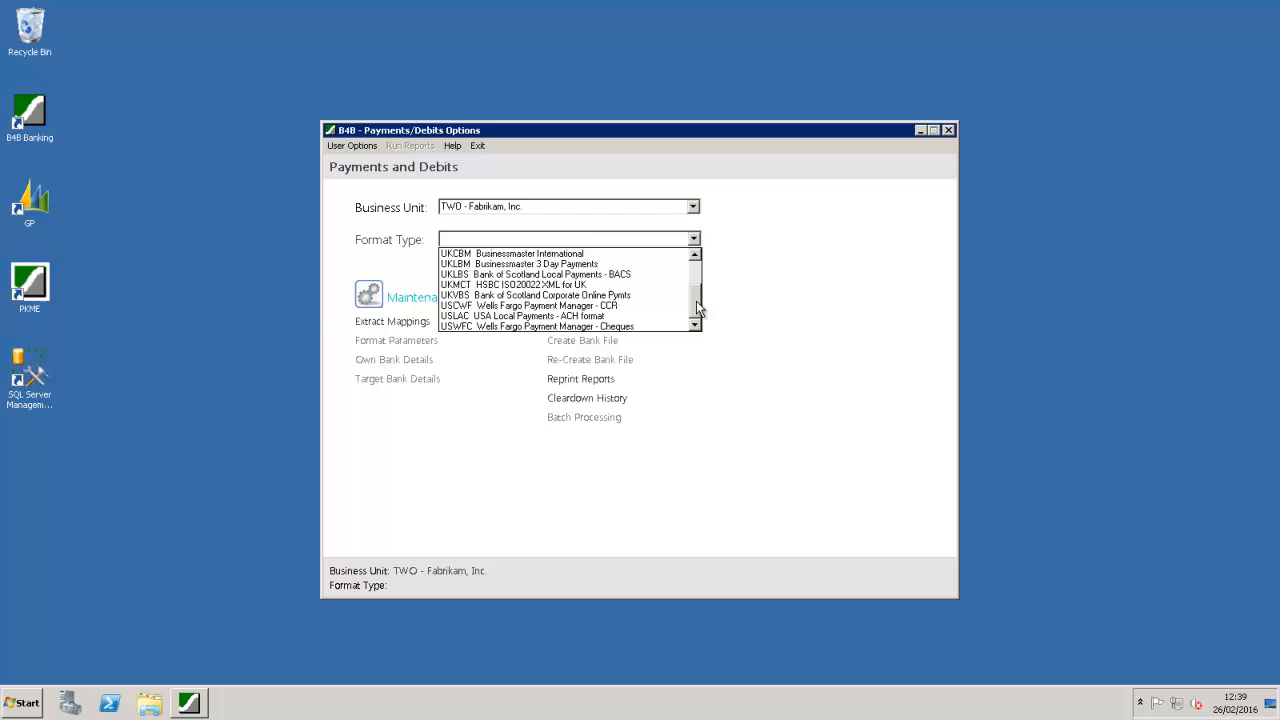
left_click(622, 317)
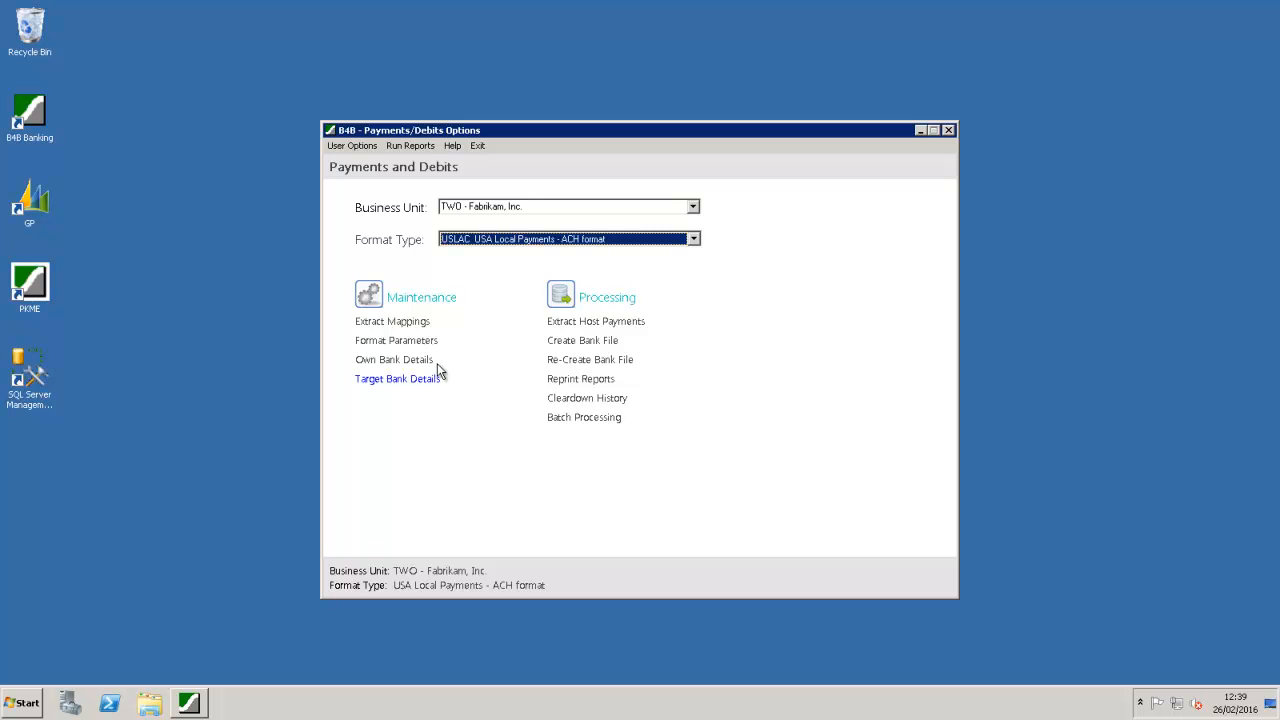
left_click(397, 323)
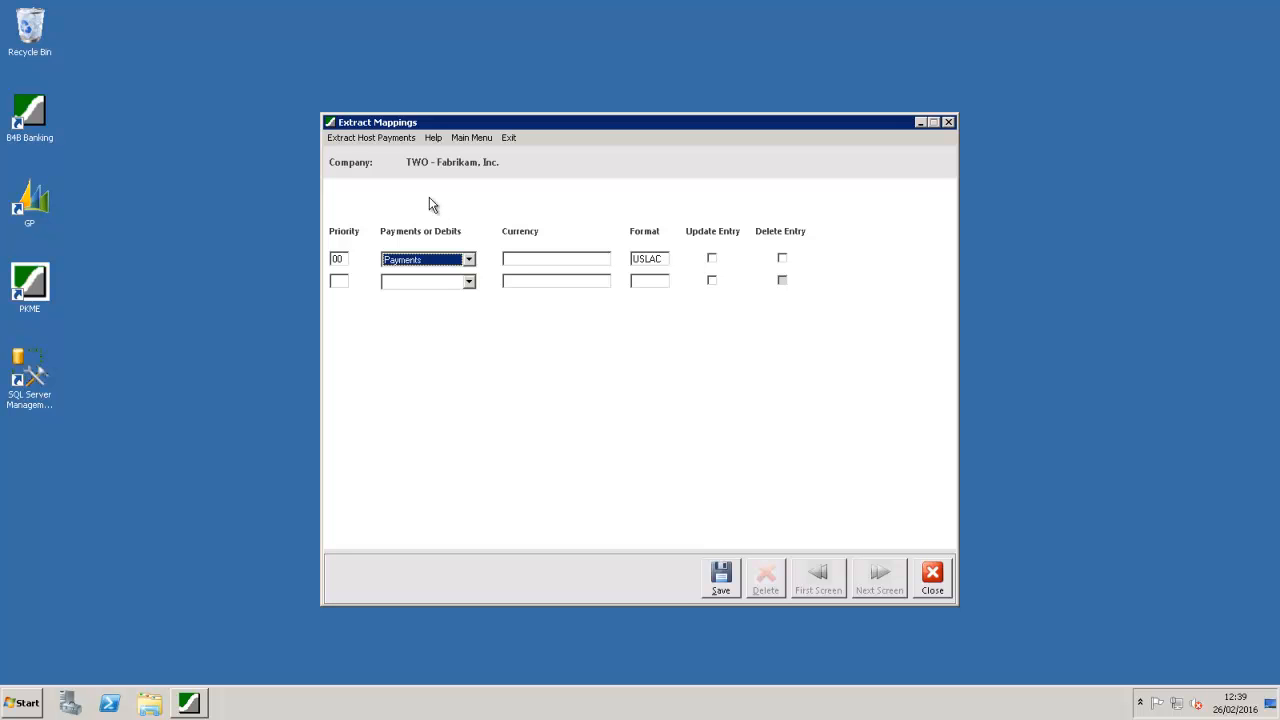
left_click_drag(663, 259, 633, 260)
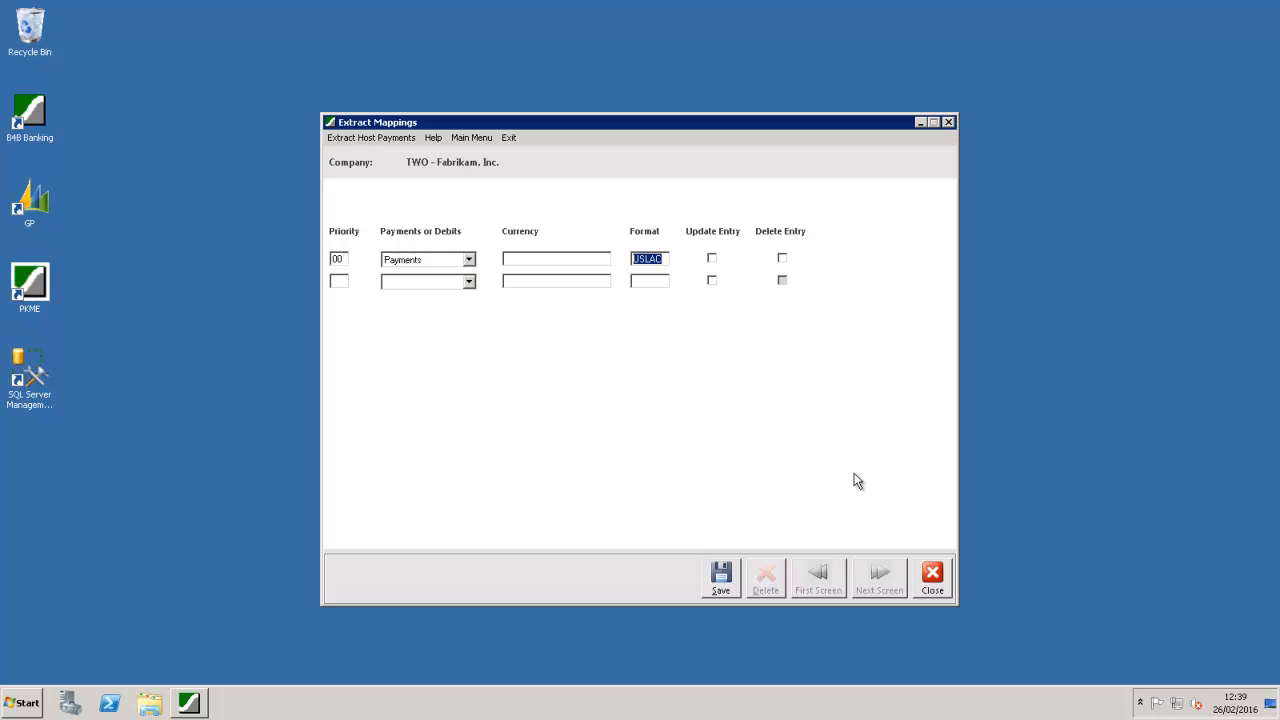
left_click(927, 577)
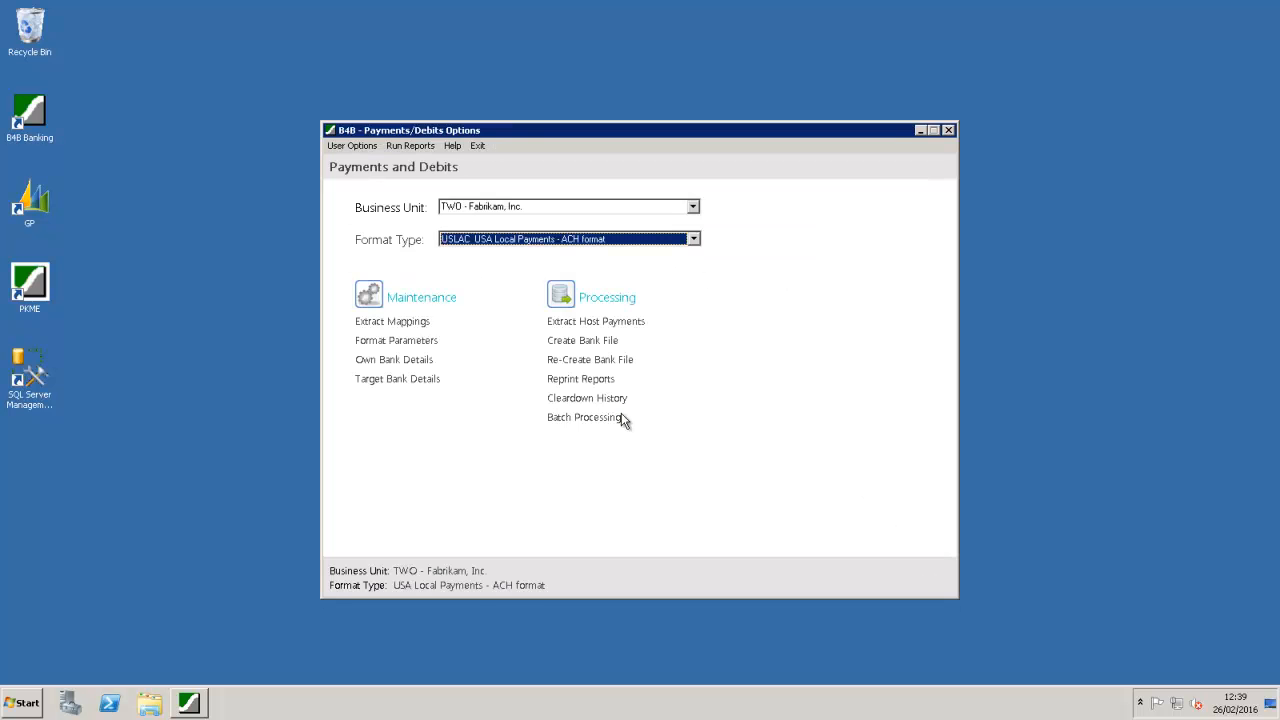
Step: Open the USLAC Format Parameters and leave Invoice as the reference location
left_click(419, 343)
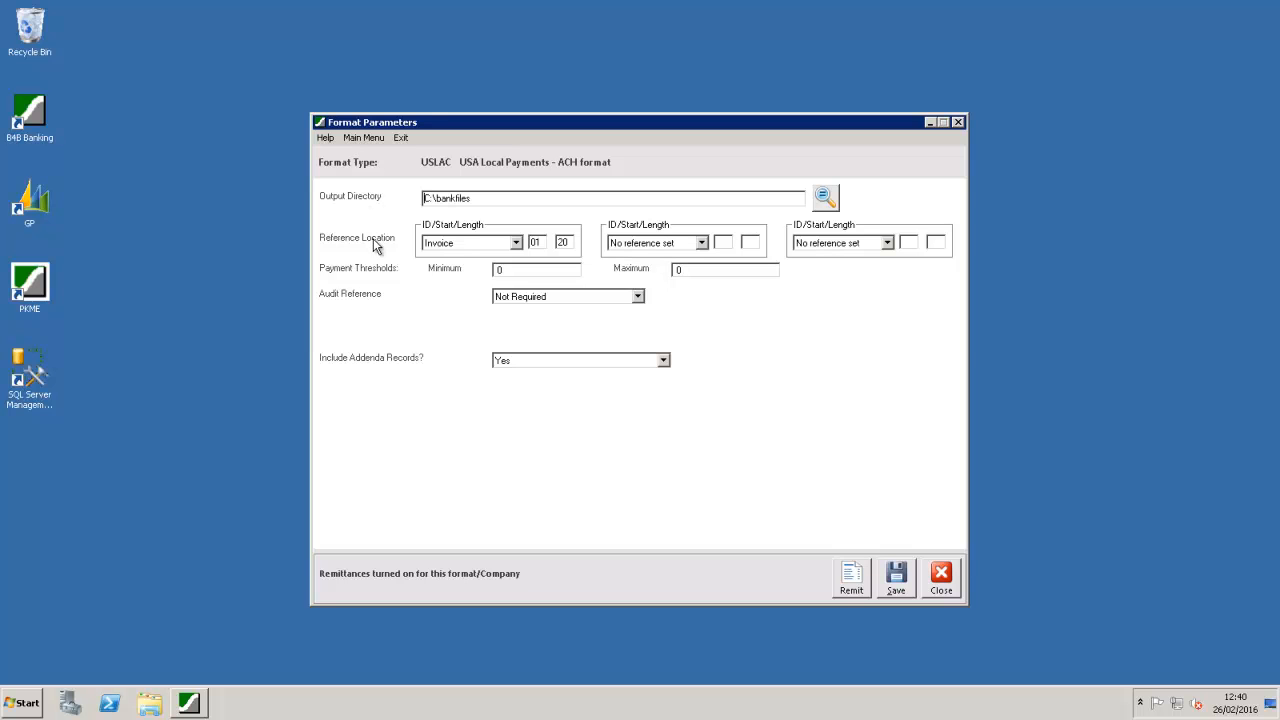
left_click(516, 243)
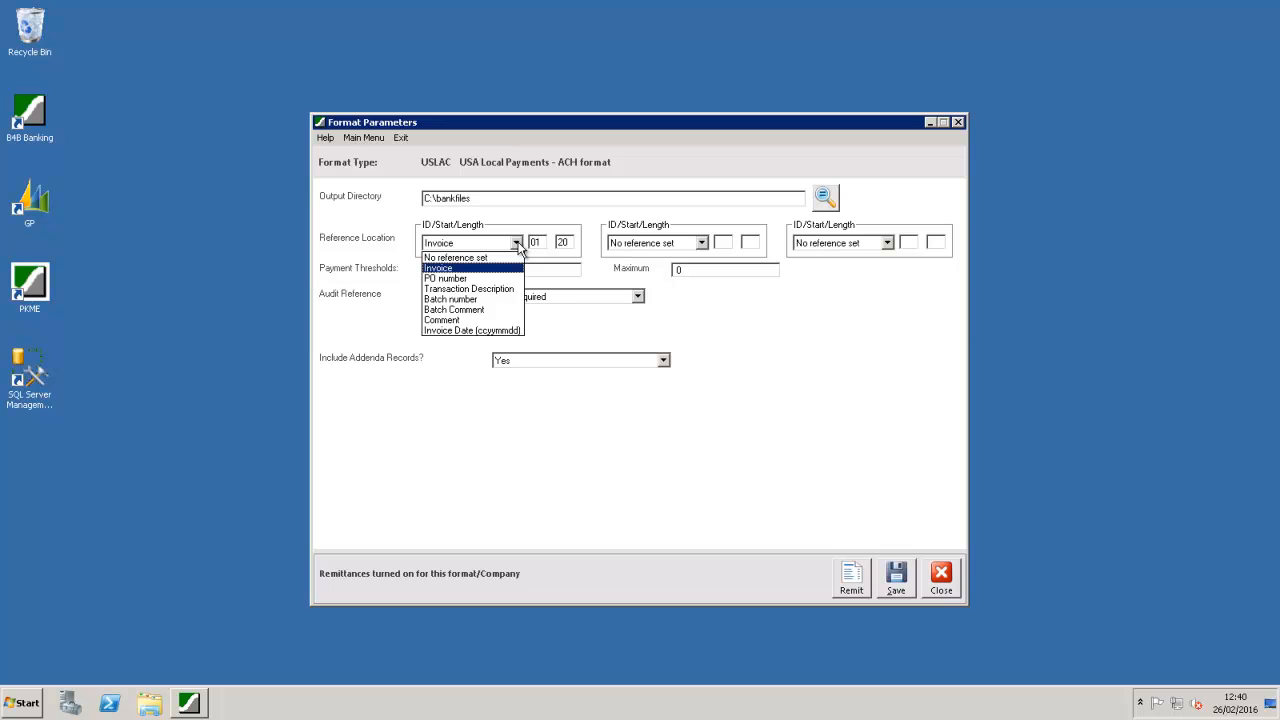
left_click(518, 247)
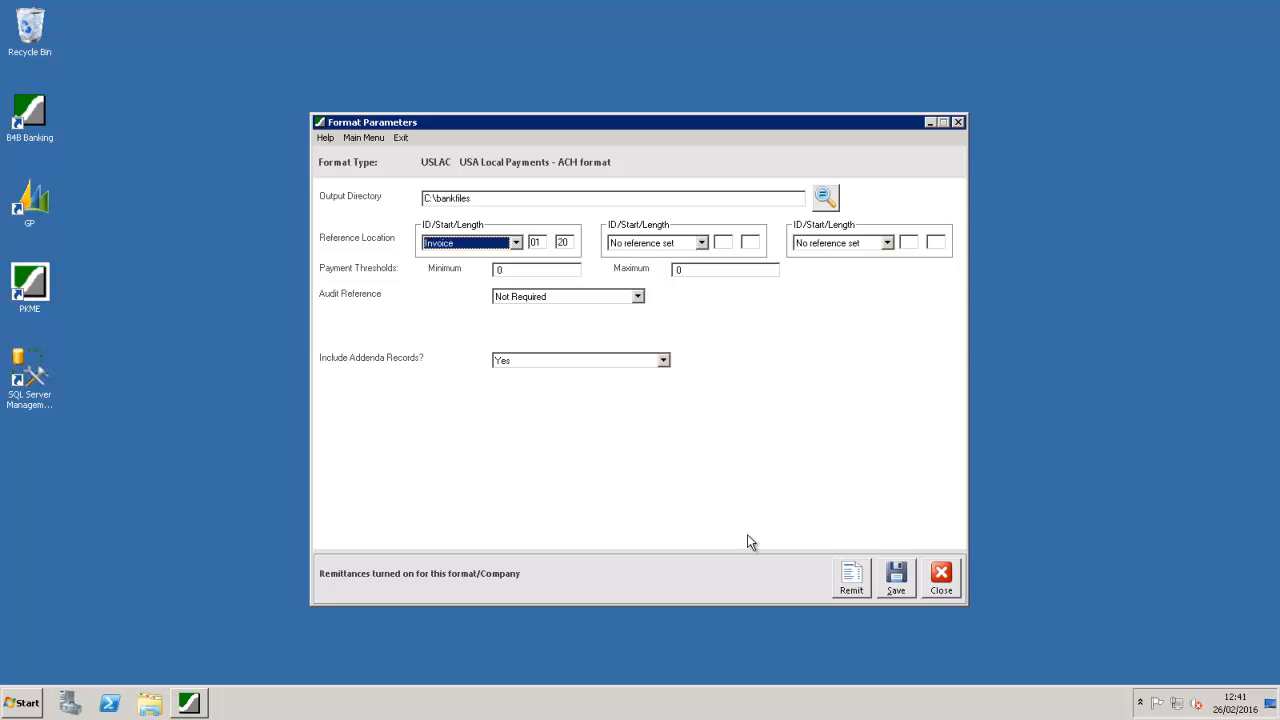
Step: View the USLAC remittance body, label and email texts, then close Remittance Control
left_click(848, 578)
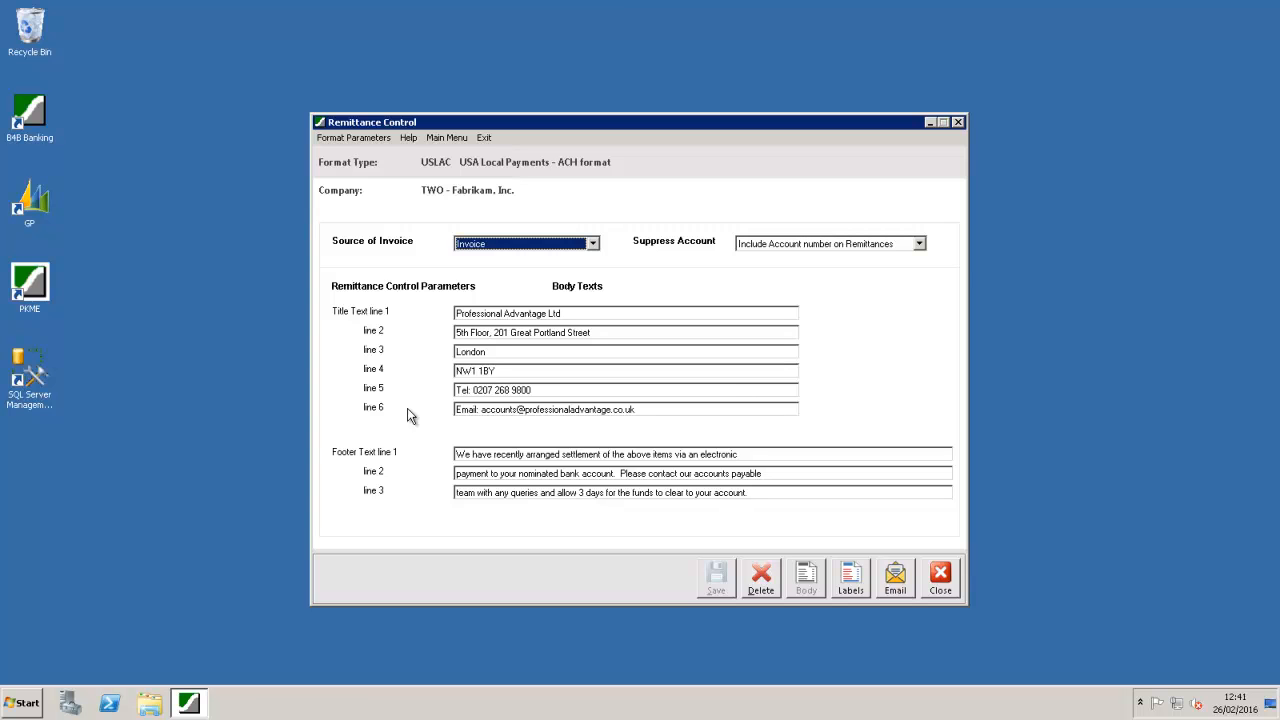
left_click(860, 583)
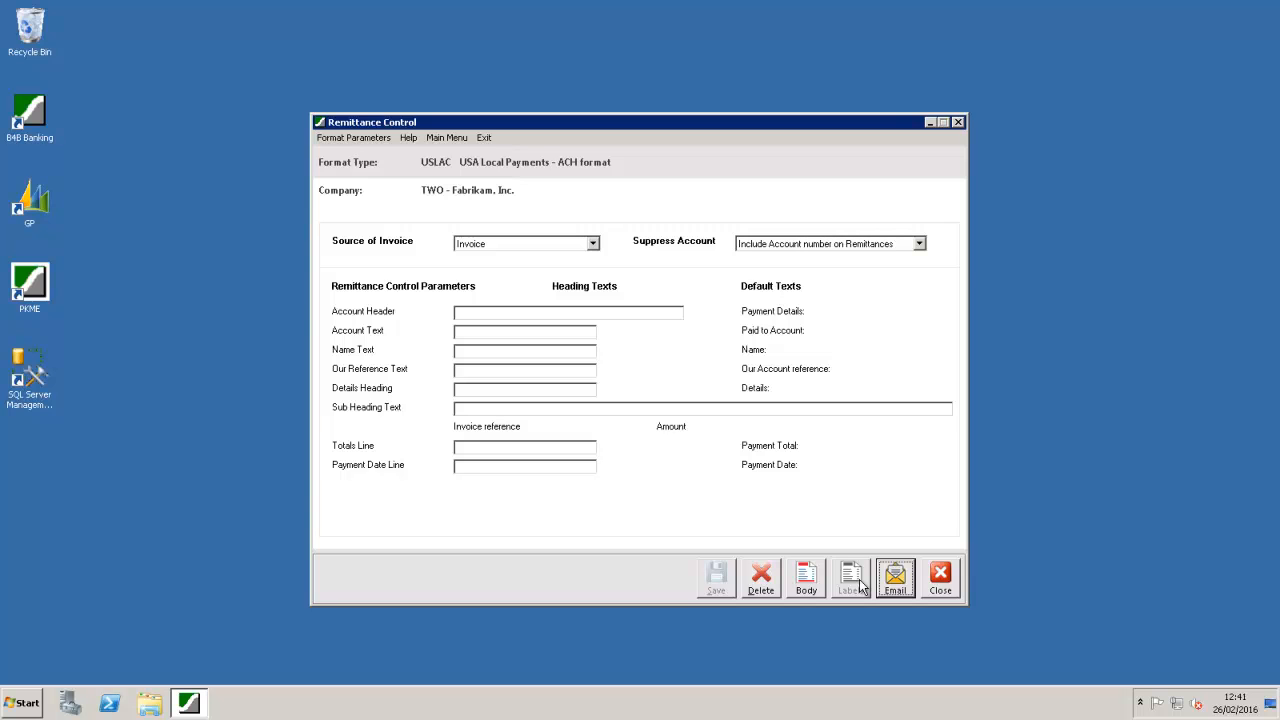
left_click(890, 578)
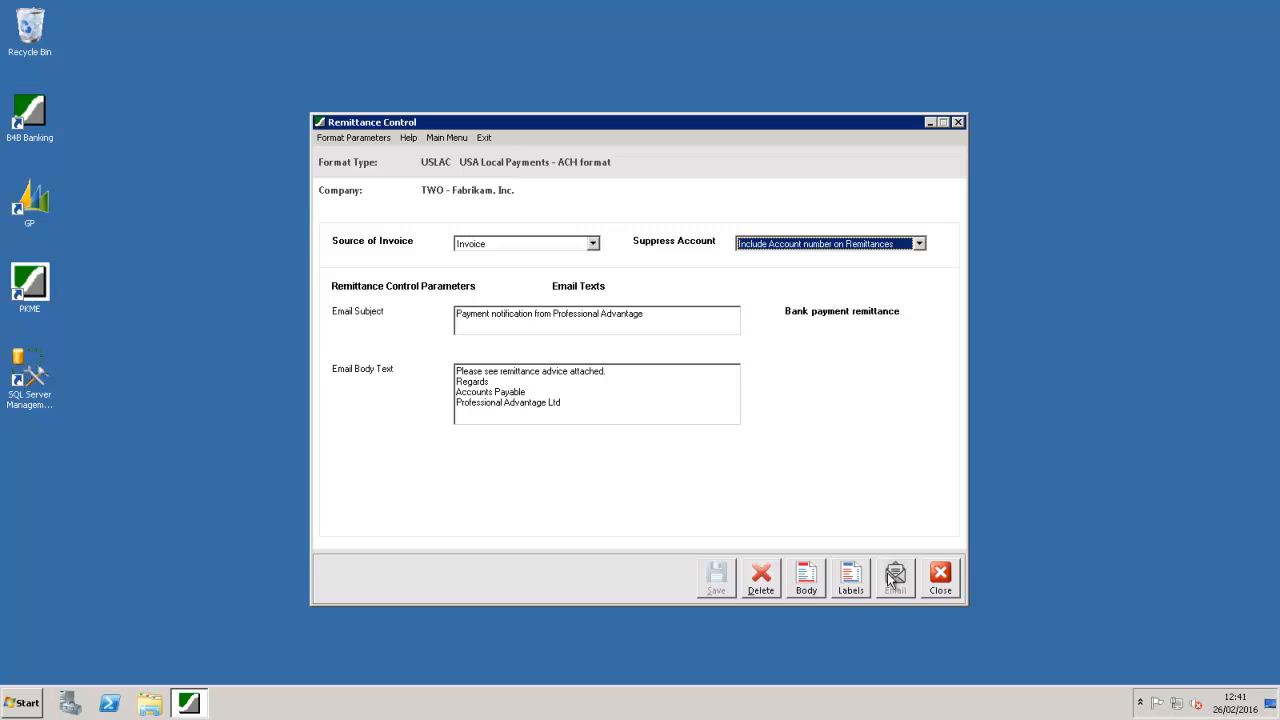
left_click(932, 582)
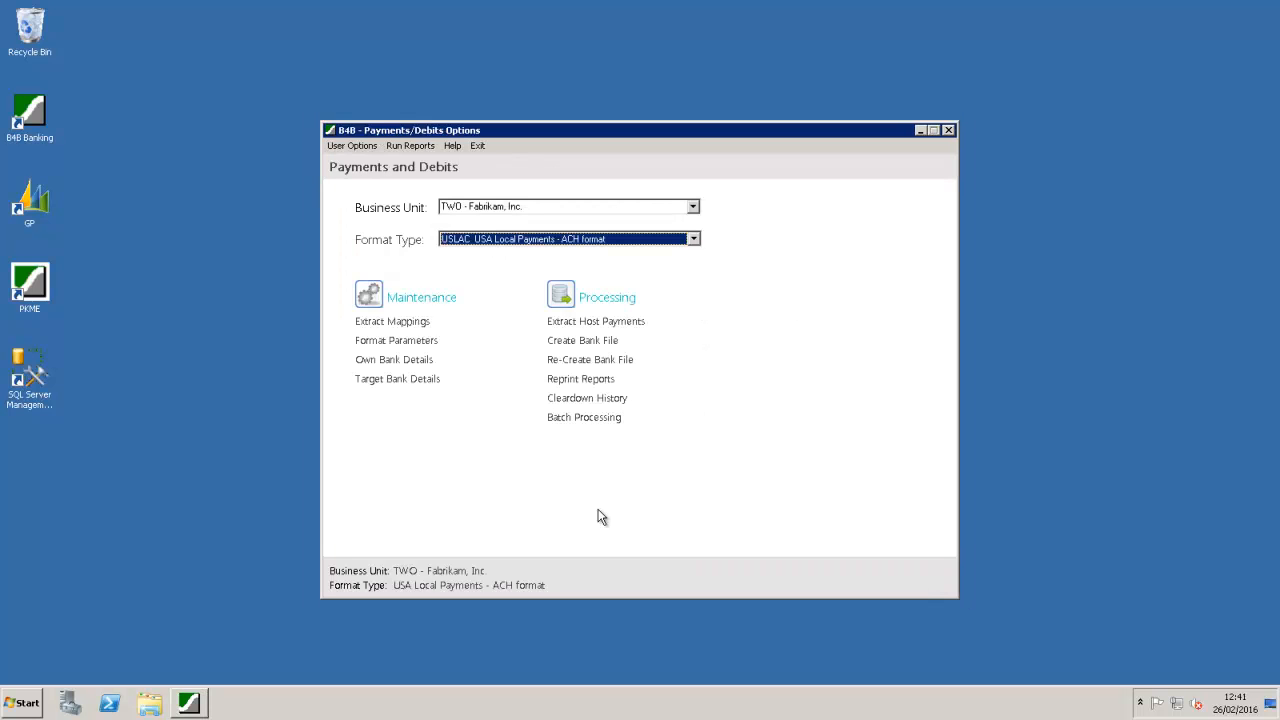